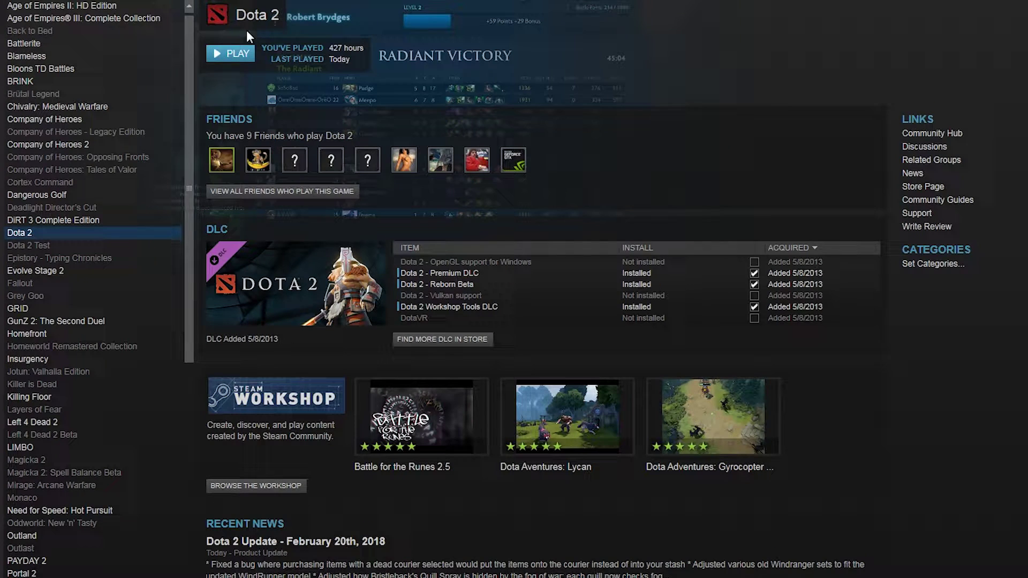
Step: Launch Dota 2 and run the console command sv_cheats 1;sv_lan 1;dota_start_ai_game 1;dota_bot_set_difficulty 3; map dota_683
left_click(229, 53)
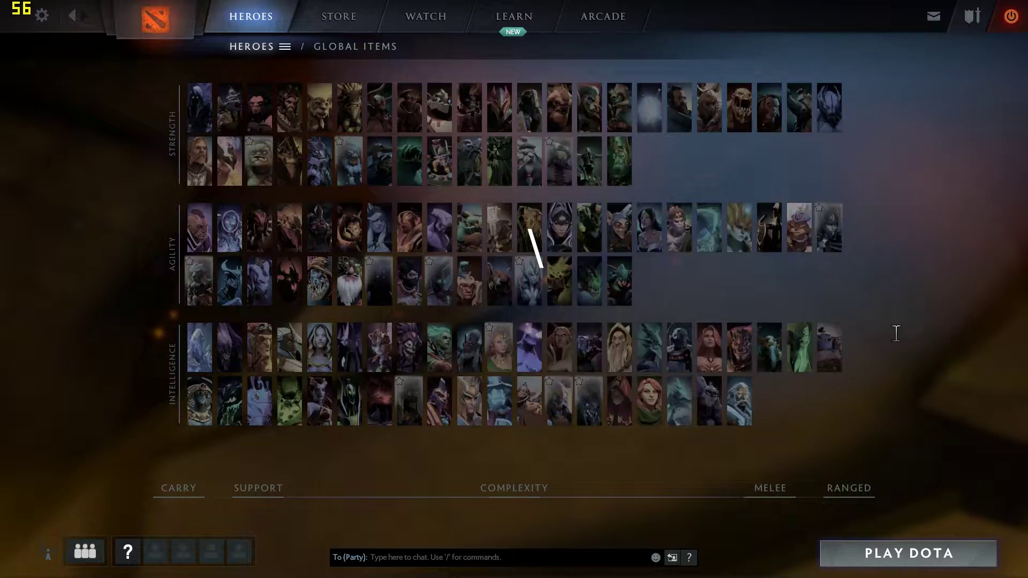
type("map dota_journey")
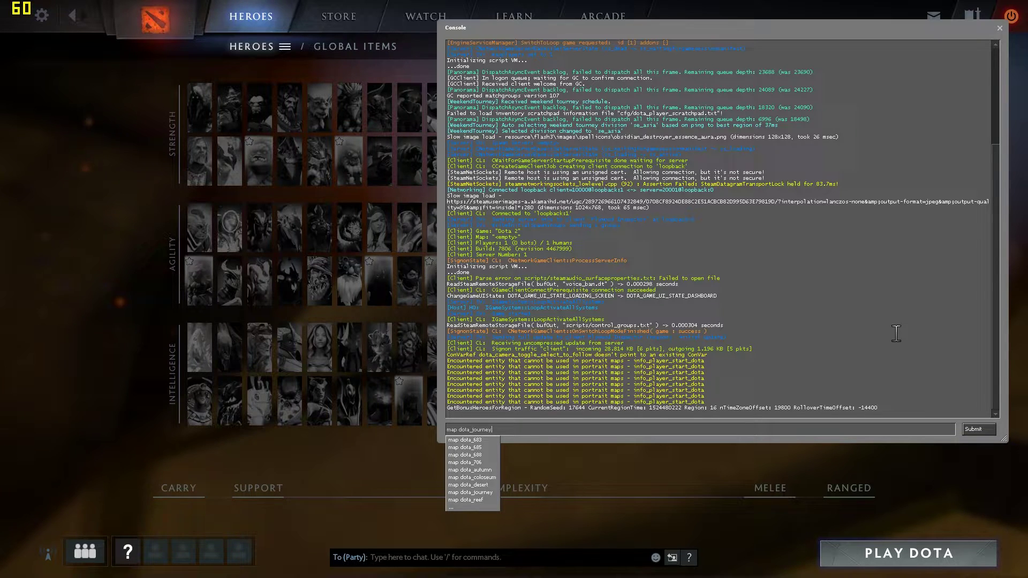
key("Up")
key("Up")
key("Up")
key("Up")
key("Up")
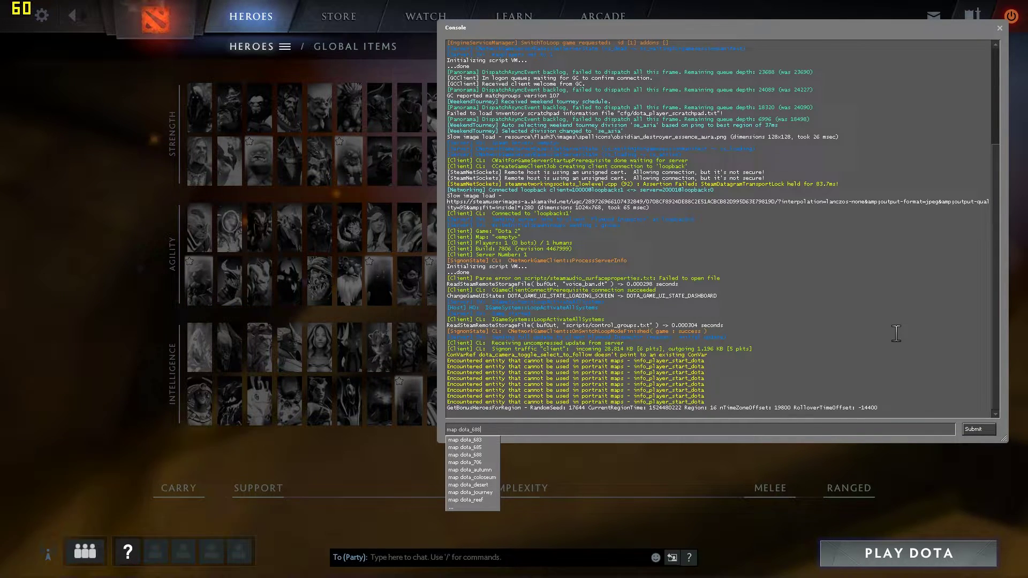
key("Up")
key("Up")
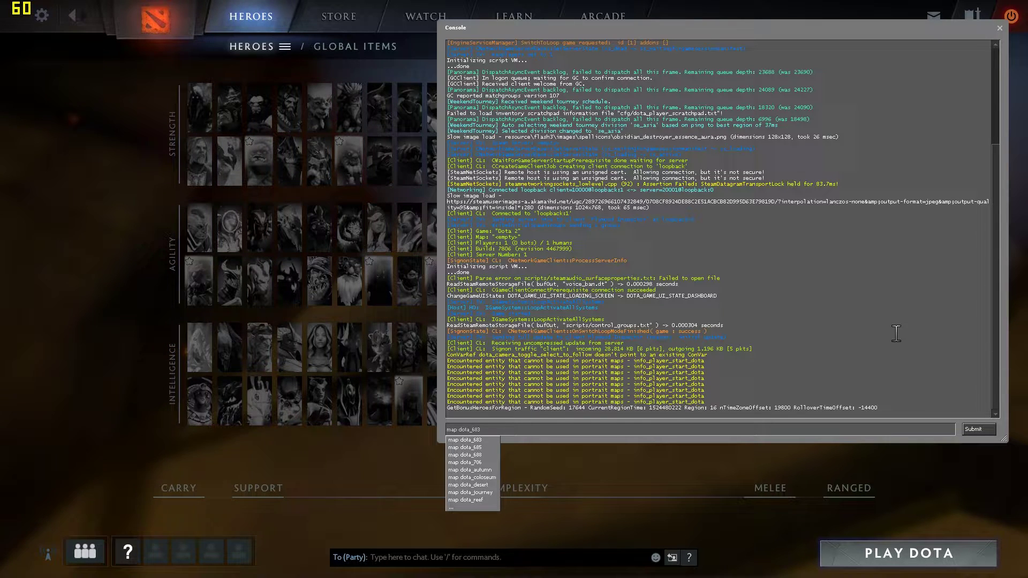
key("Home")
type("sv_cheats 1;sv_lan 1;dota_start_ai_game 1;dota_bot_set_difficulty 3;")
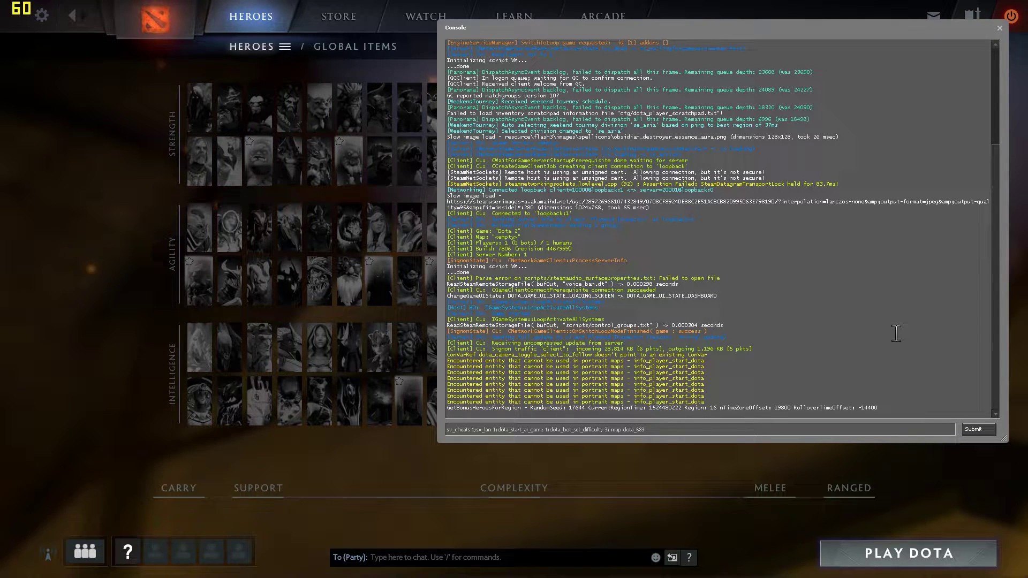
key("Return")
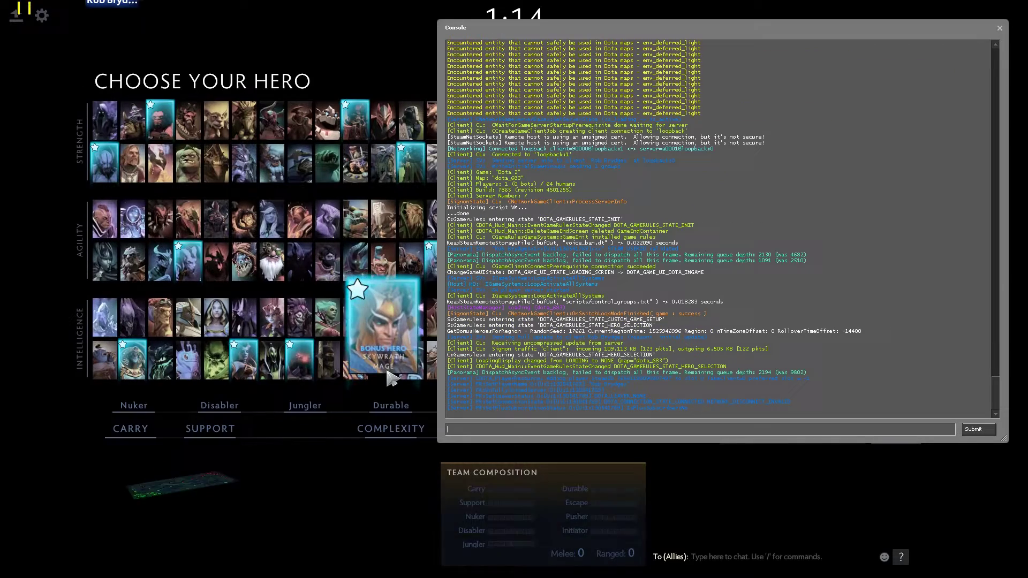
key("backslash")
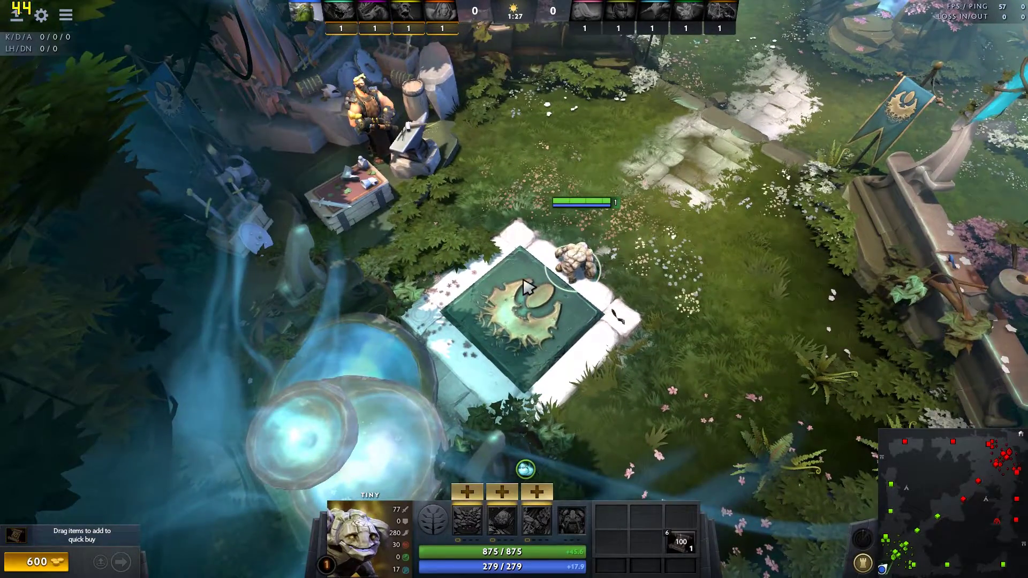
Step: Move Tiny out of the Radiant base and enter the chat command -allvision
right_click(660, 331)
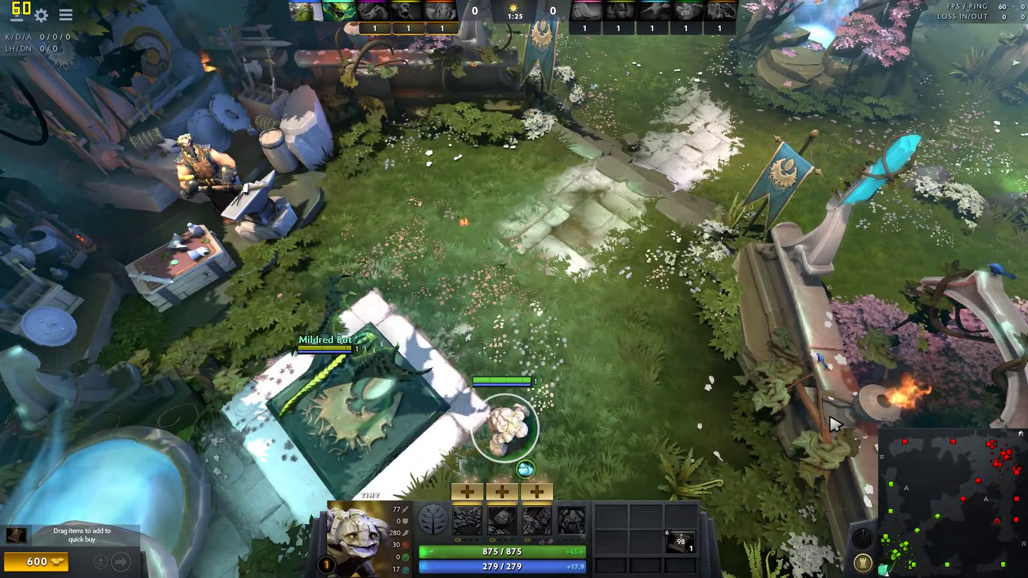
right_click(991, 530)
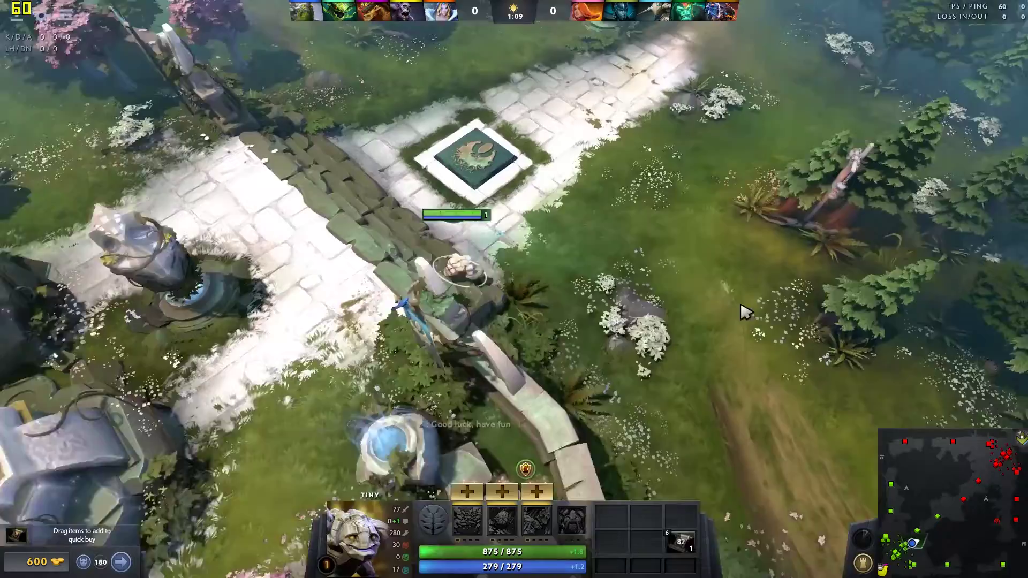
key("Return")
type("-allvision")
key("Return")
key("alt")
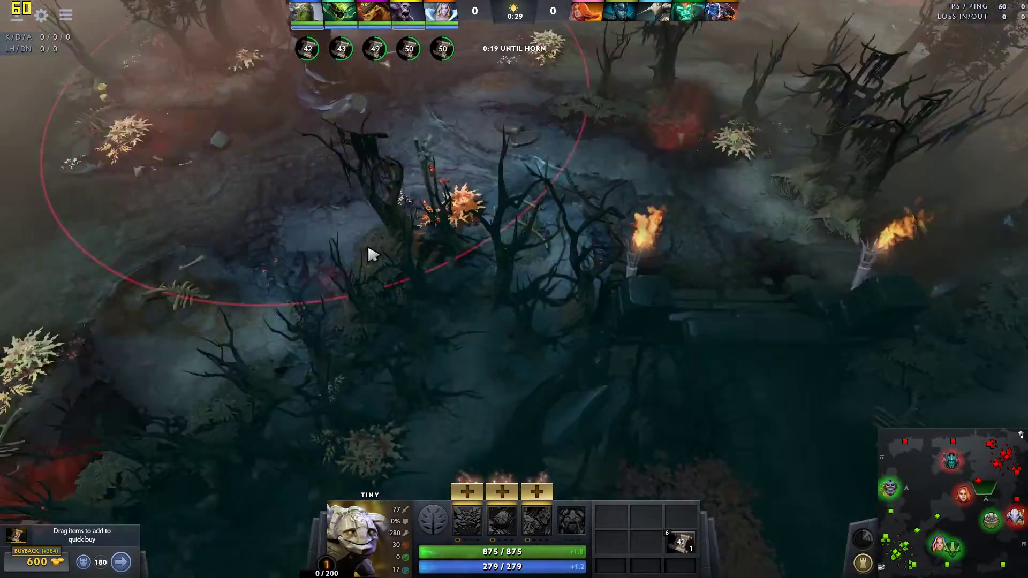
Step: Centre the view on Tiny, show the item shop, and learn the Tree Grab ability
key("F1")
key("F1")
key("F4")
key("ctrl+e")
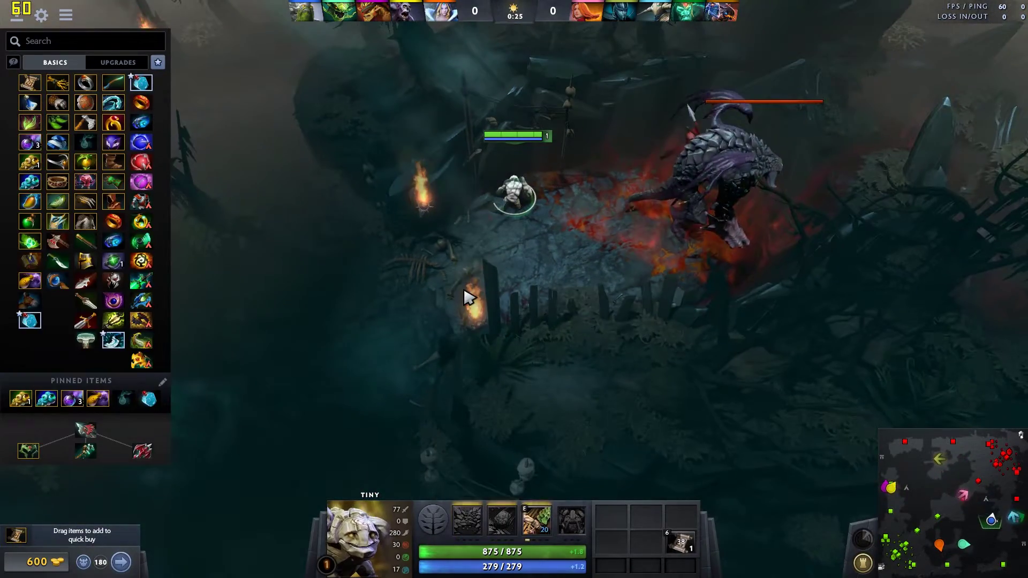
Step: Move Tiny out of Roshan's pit into the river and use Tree Grab on the nearby tree
right_click(458, 286)
key("alt")
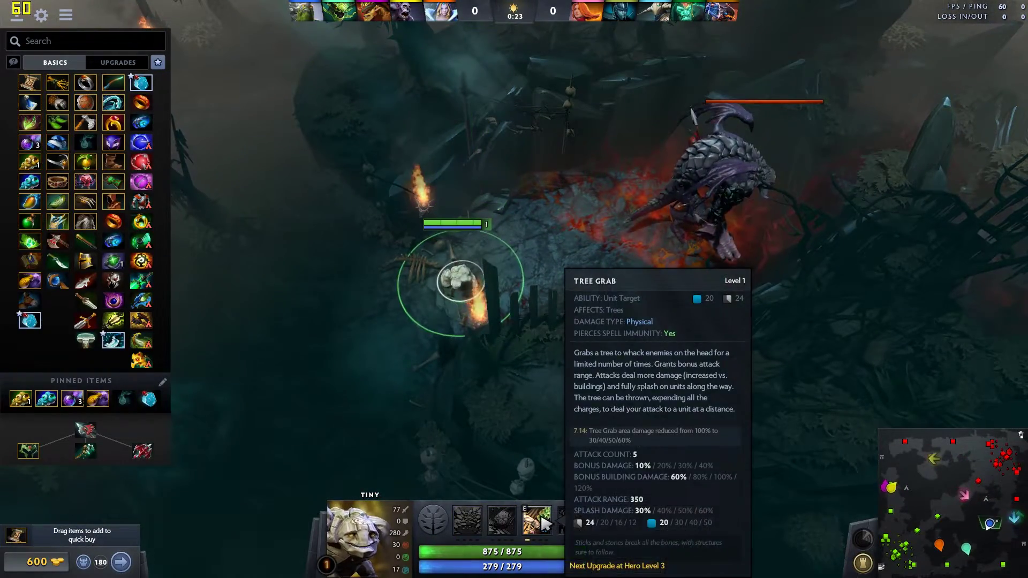
right_click(379, 276)
right_click(317, 246)
right_click(263, 246)
key("e")
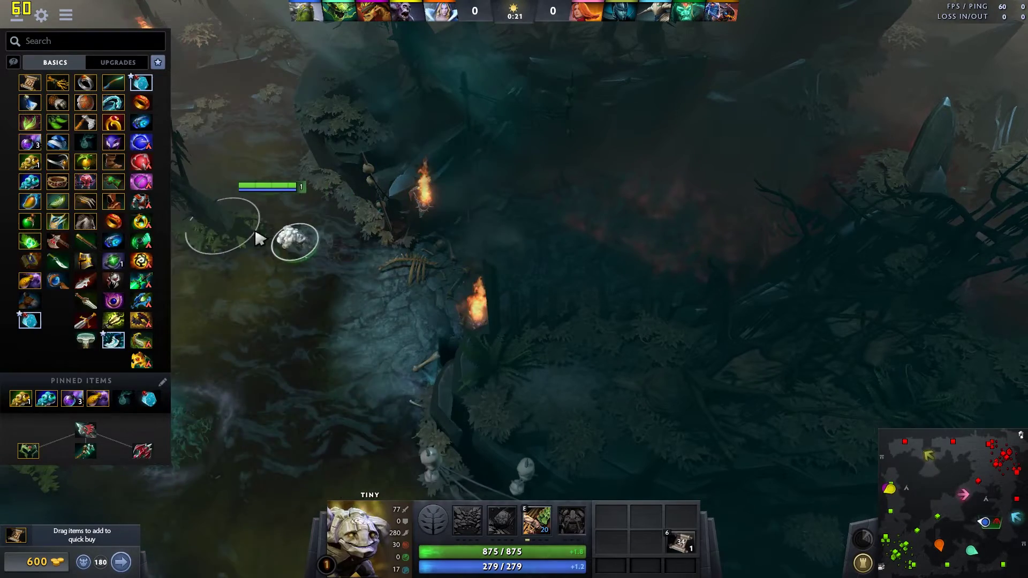
Step: Close the item shop and walk Tiny back into Roshan's pit
key("F4")
right_click(509, 294)
right_click(535, 299)
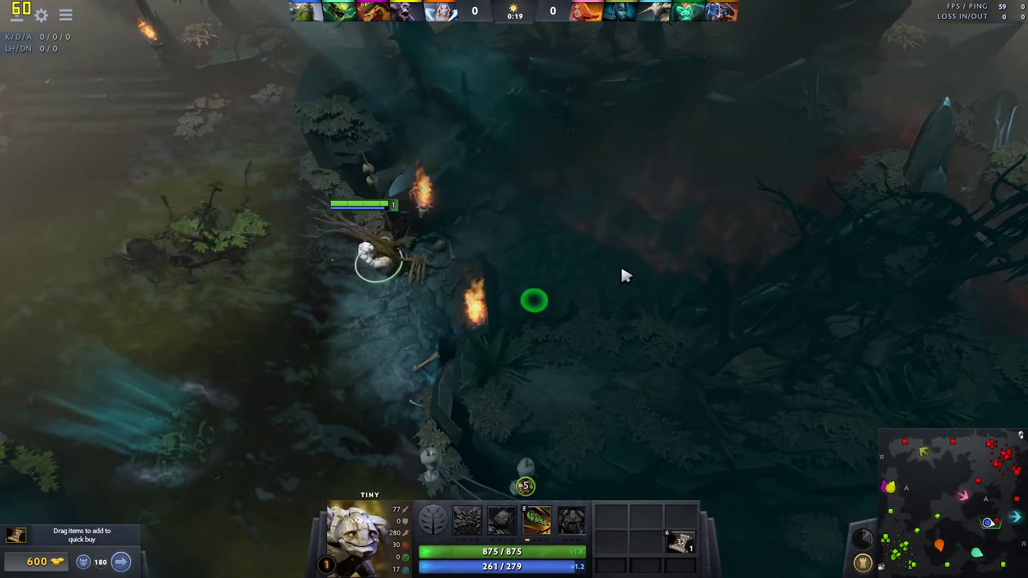
Step: Retreat with Tiny from the pit and lead Roshan out along the river
right_click(250, 246)
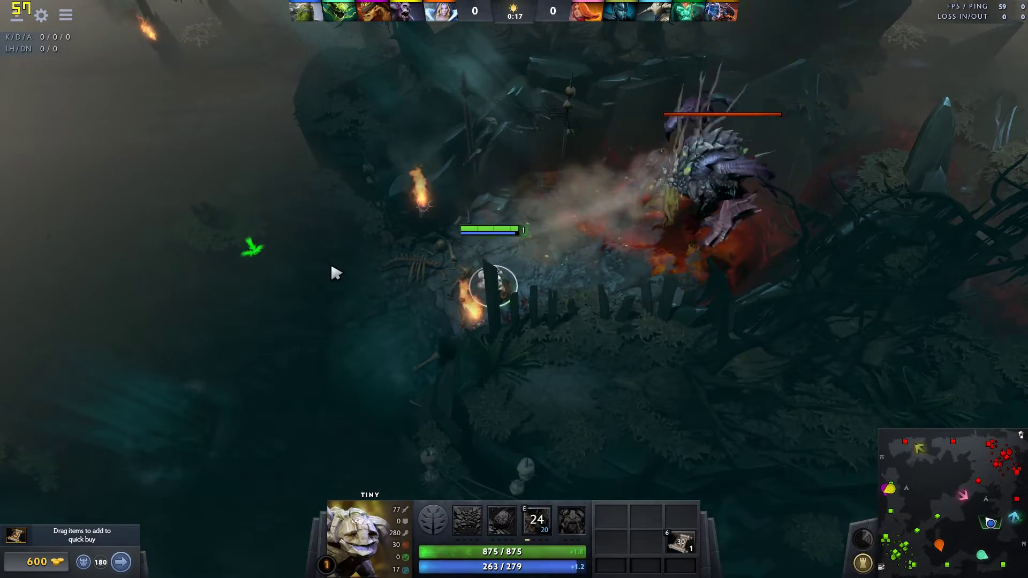
right_click(296, 310)
right_click(285, 322)
right_click(260, 323)
right_click(220, 331)
left_click_drag(123, 401, 262, 292)
right_click(347, 287)
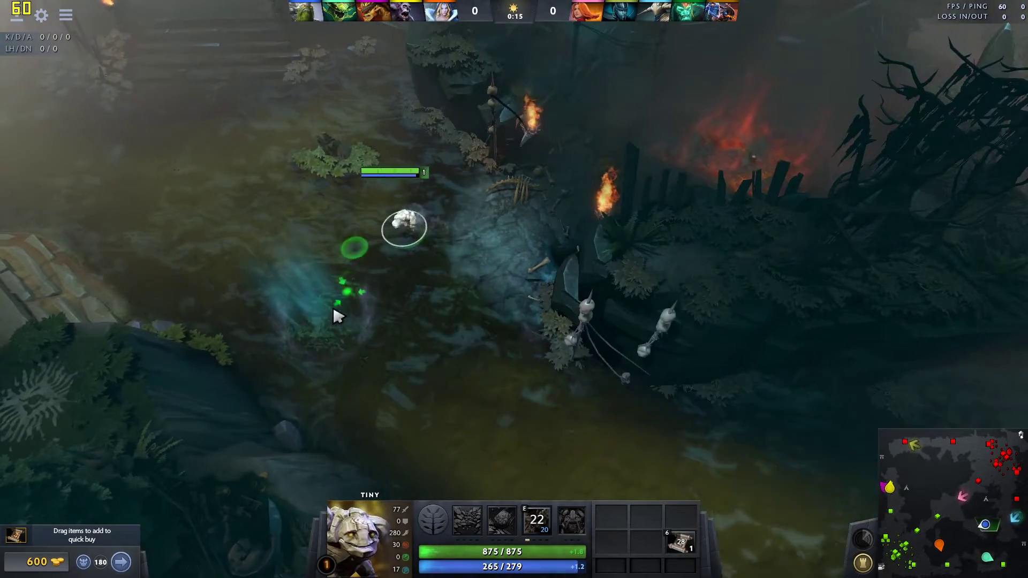
right_click(290, 329)
right_click(234, 305)
right_click(212, 305)
left_click_drag(161, 198, 347, 187)
right_click(408, 178)
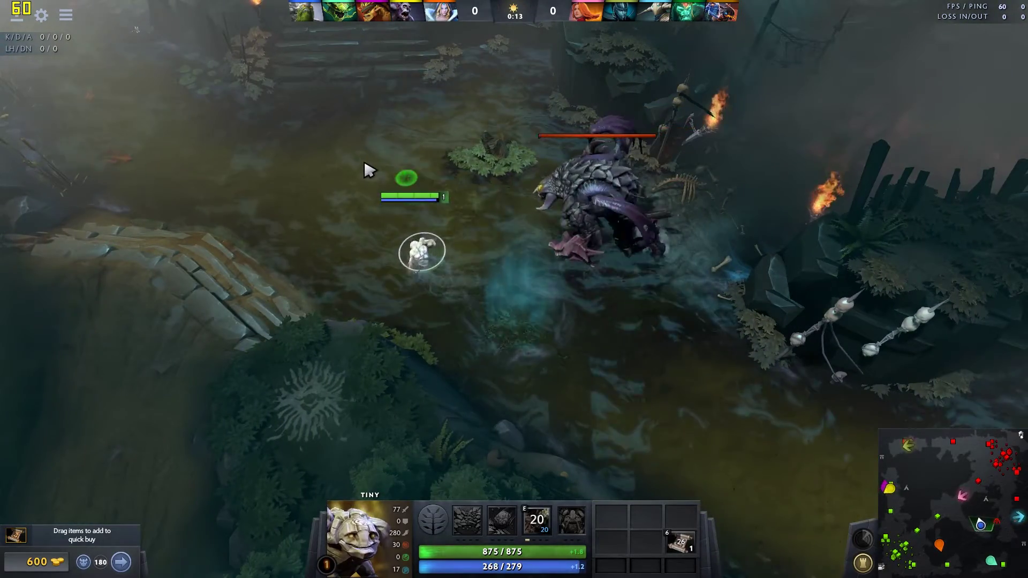
right_click(632, 375)
right_click(298, 211)
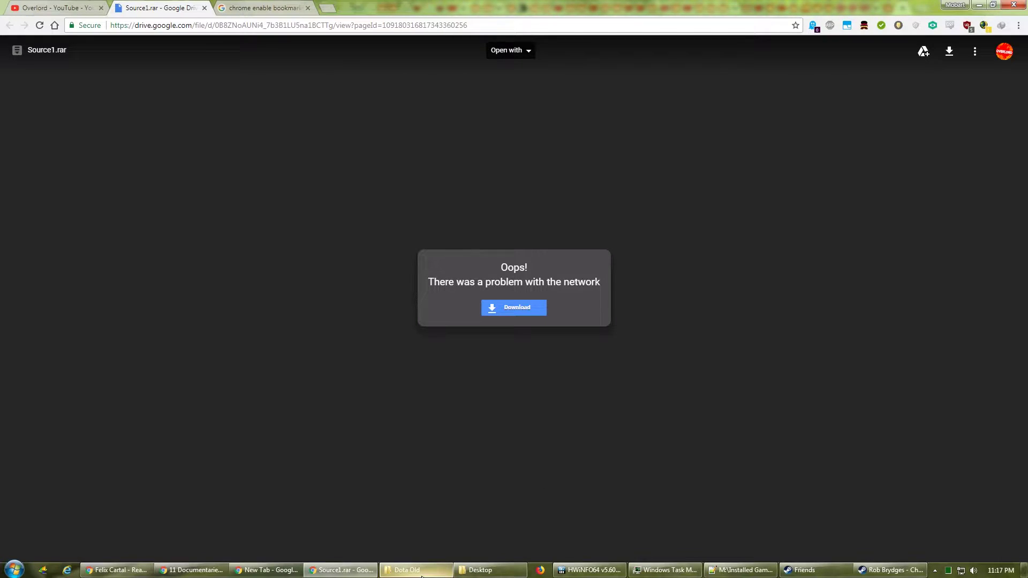
Step: Switch to the Dota Old folder in Windows Explorer and extract Source1.rar in place
left_click(404, 570)
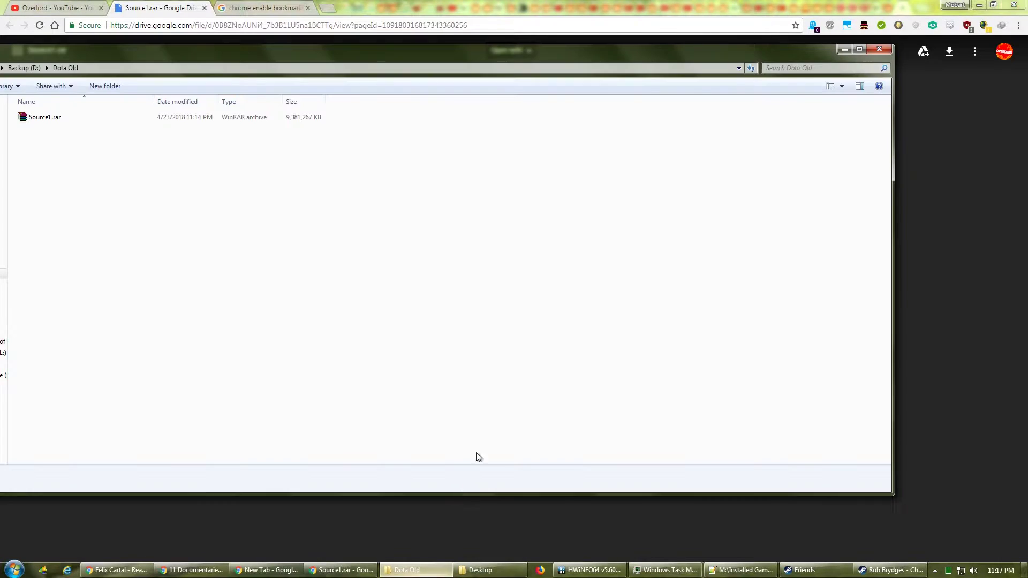
right_click(56, 117)
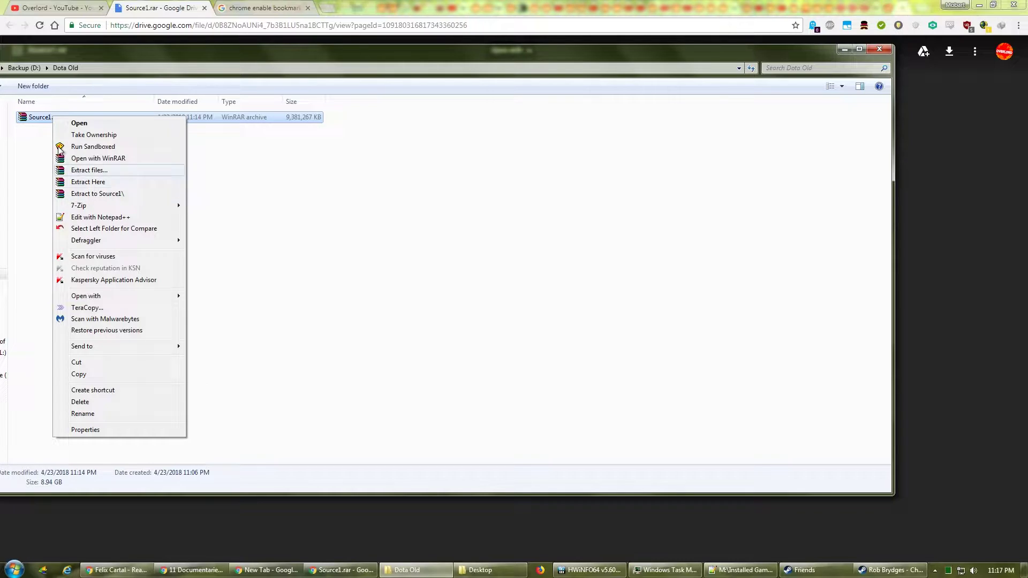
right_click(112, 118)
left_click(167, 183)
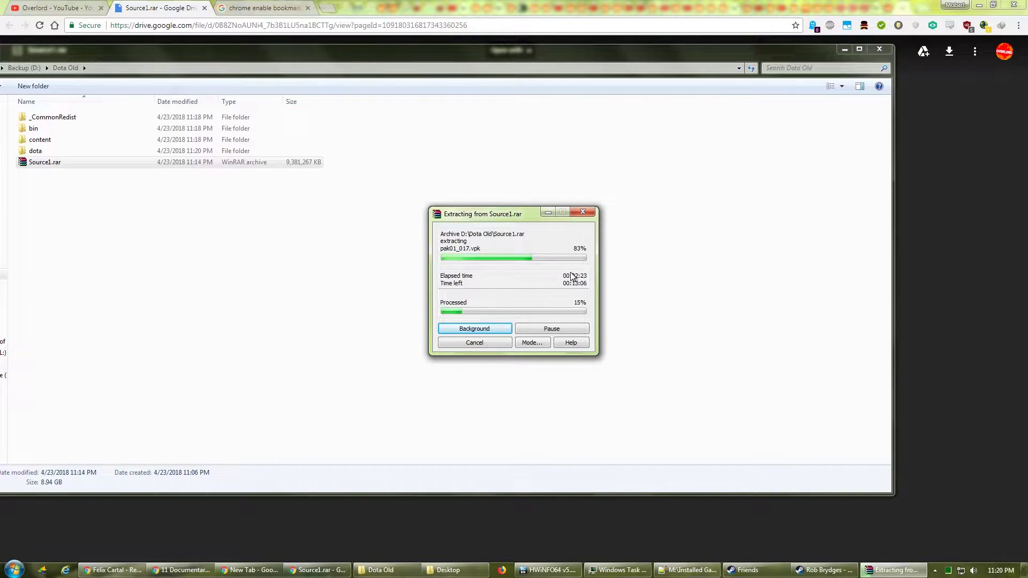
Step: Run the extracted dota.exe, dismiss the outdated-client warning, and show the video and audio settings
left_click(48, 199)
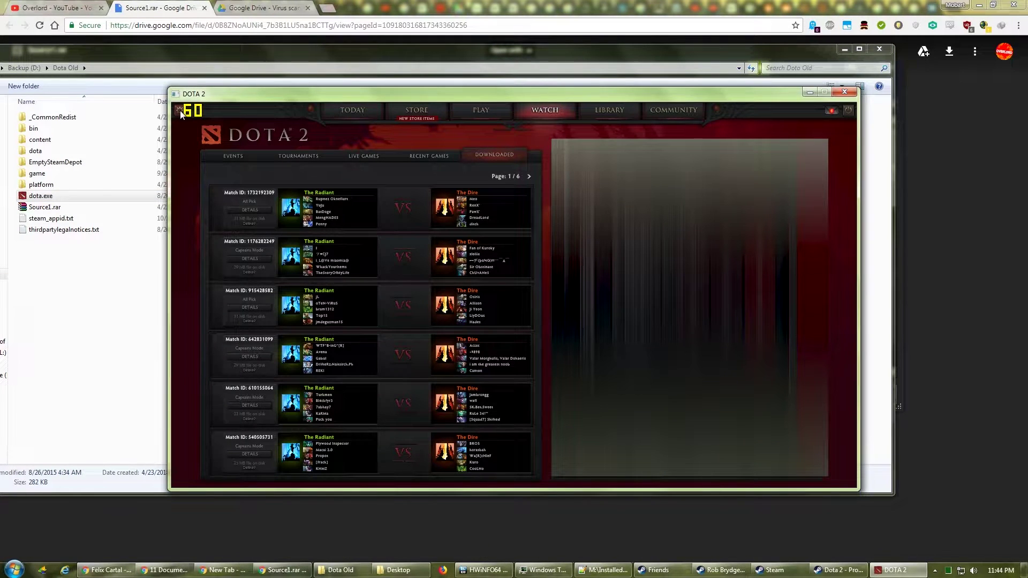
left_click(180, 111)
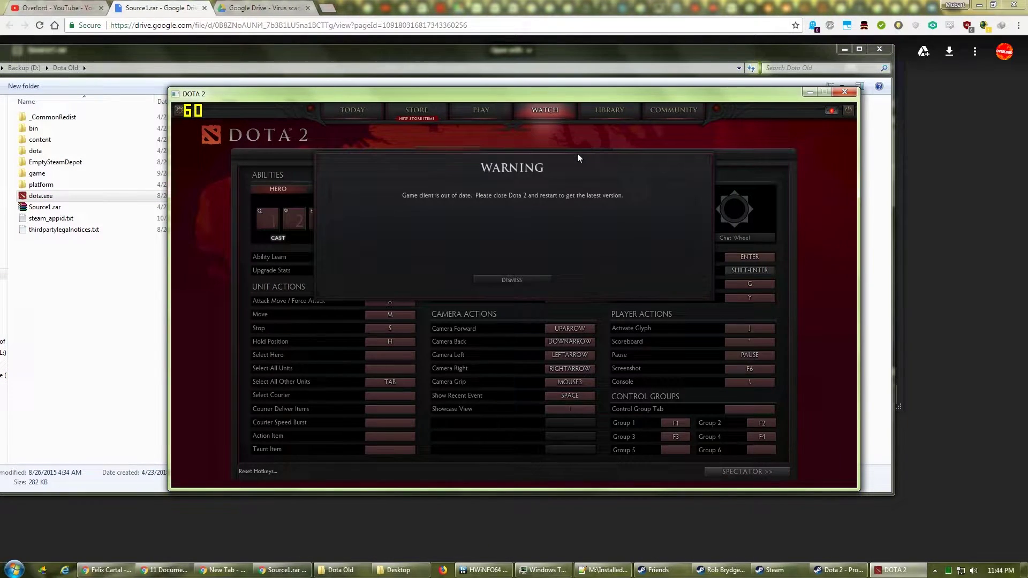
left_click(508, 277)
left_click(563, 151)
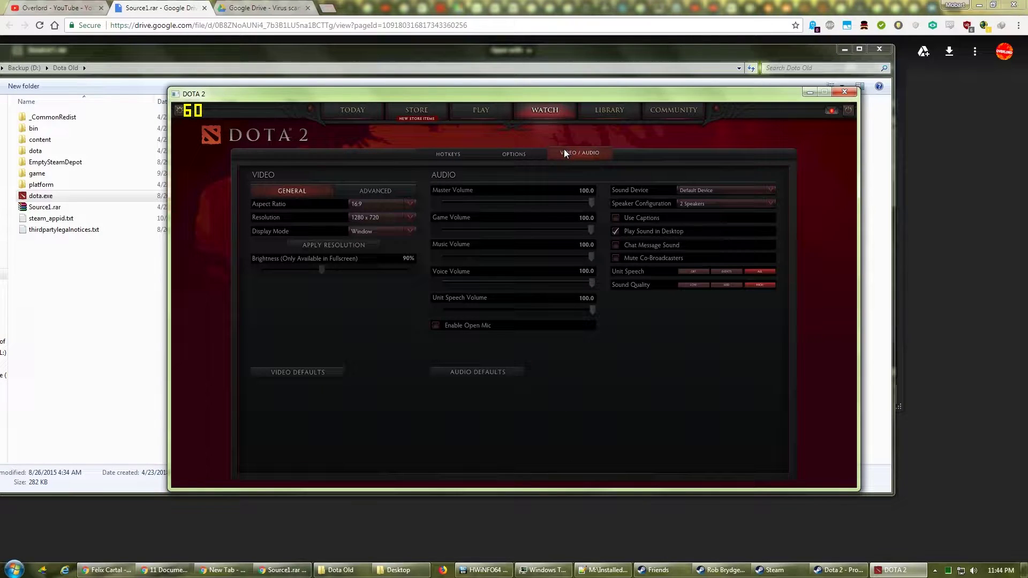
Step: Set the resolution to 1920 x 1080 with the Borderless Window display mode and apply it
left_click(412, 217)
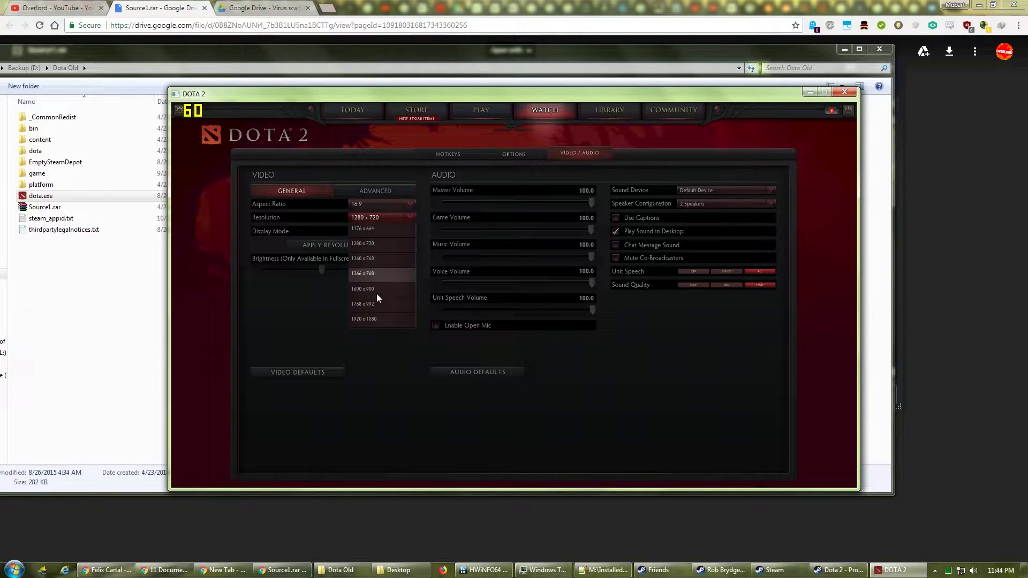
left_click(365, 319)
left_click(410, 230)
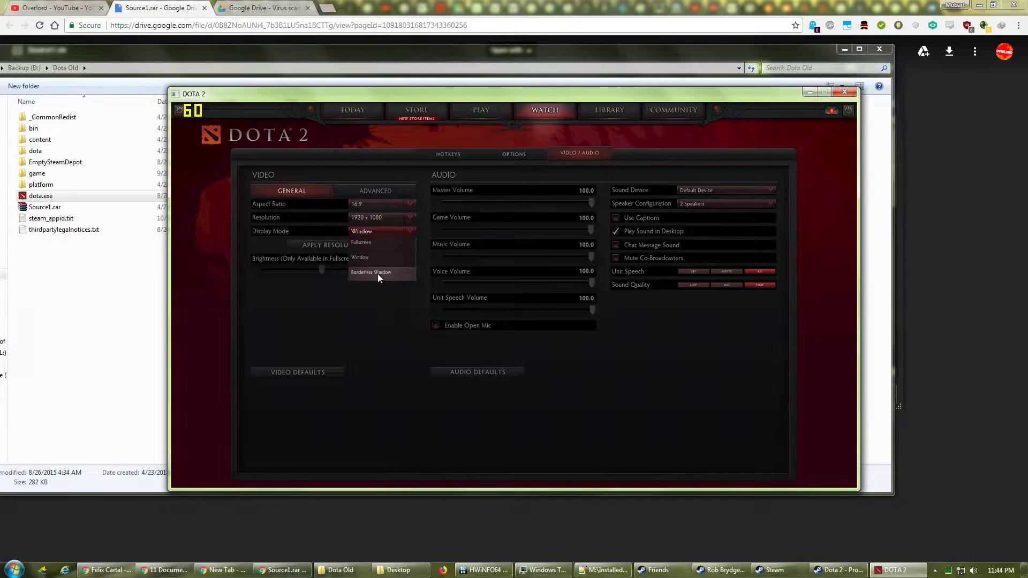
left_click(378, 274)
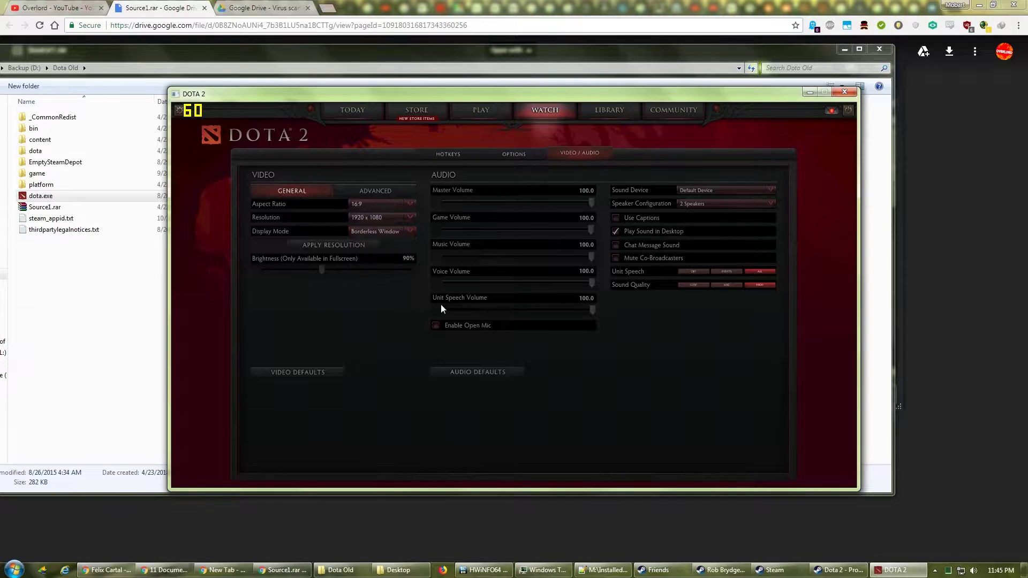
left_click(344, 247)
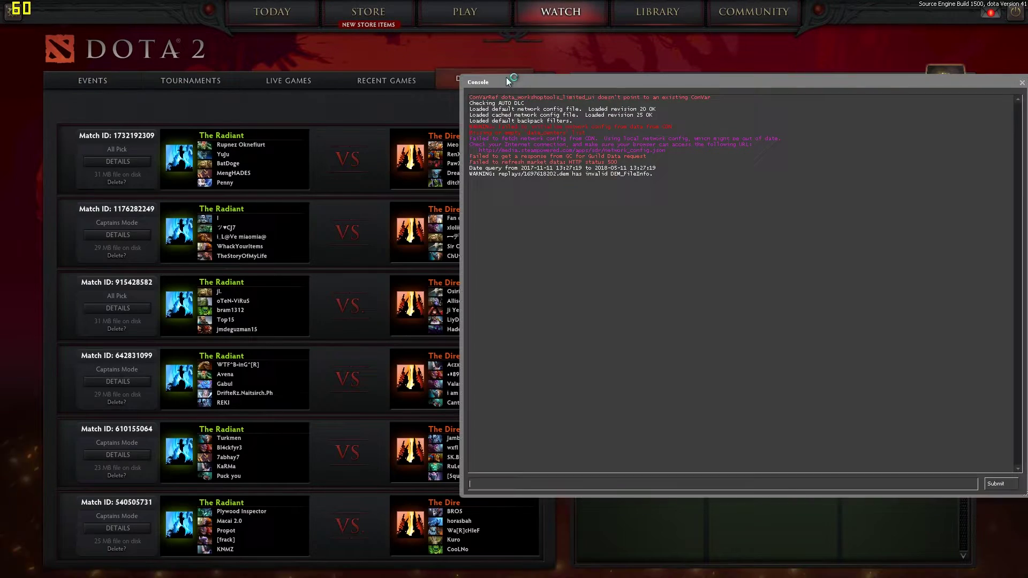
Step: Start a bot match with the console command sv_cheats 1;sv_lan 1;dota_start_ai_game 1;dota_bot_set_difficulty 3;map dota_autumn.bsp
type("map")
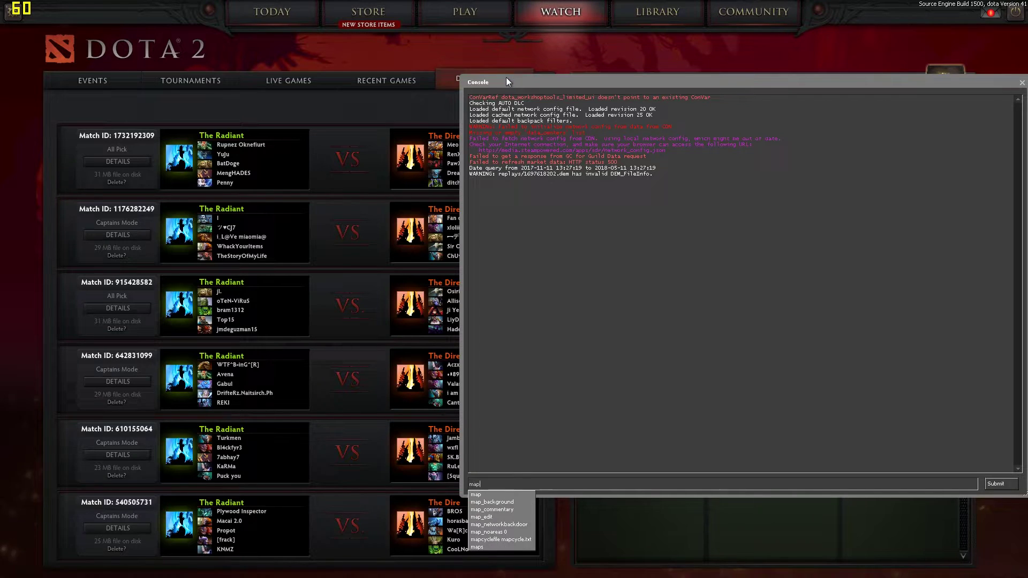
type(" dota_")
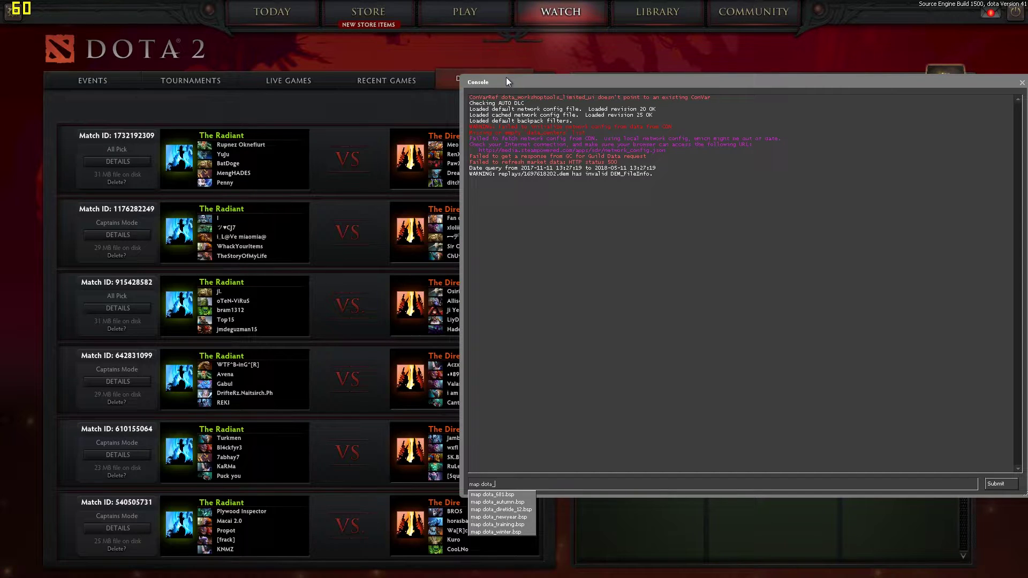
type("autumn.bsp")
key("Tab")
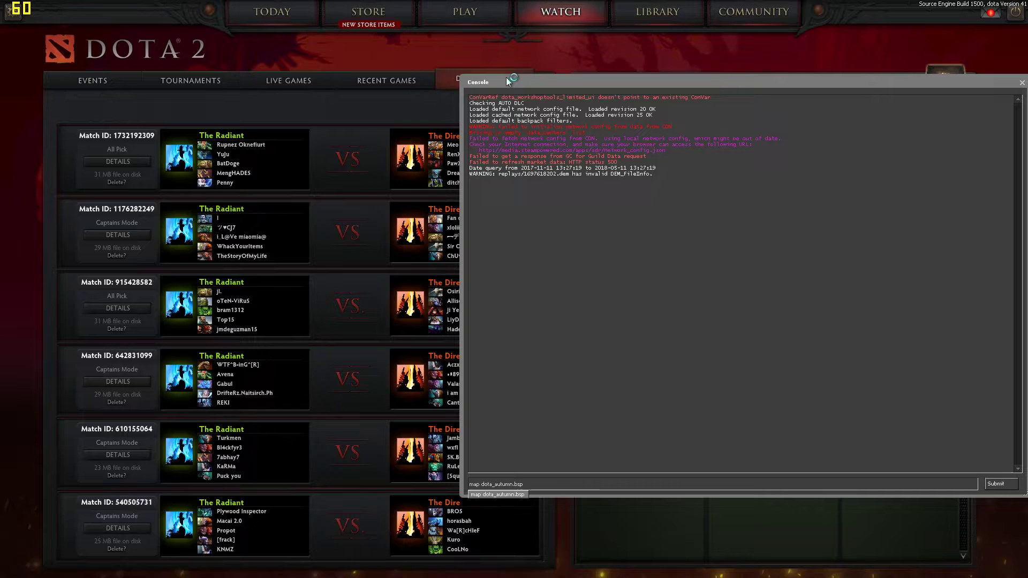
key("Home")
type("sv_cheats 1;sv_lan 1;dota_start_ai_game 1;dota_bot_set_difficulty 3;")
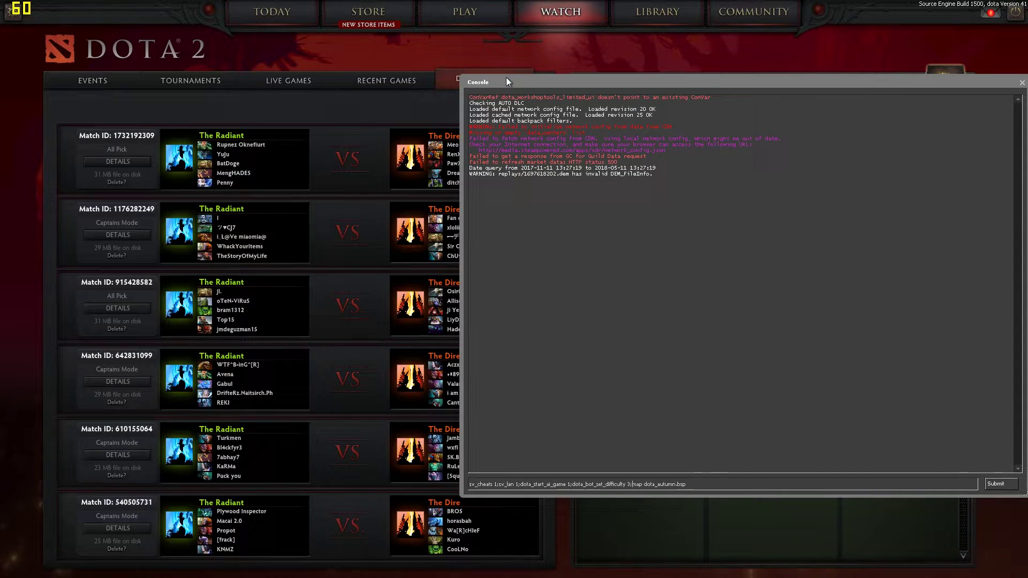
key("Return")
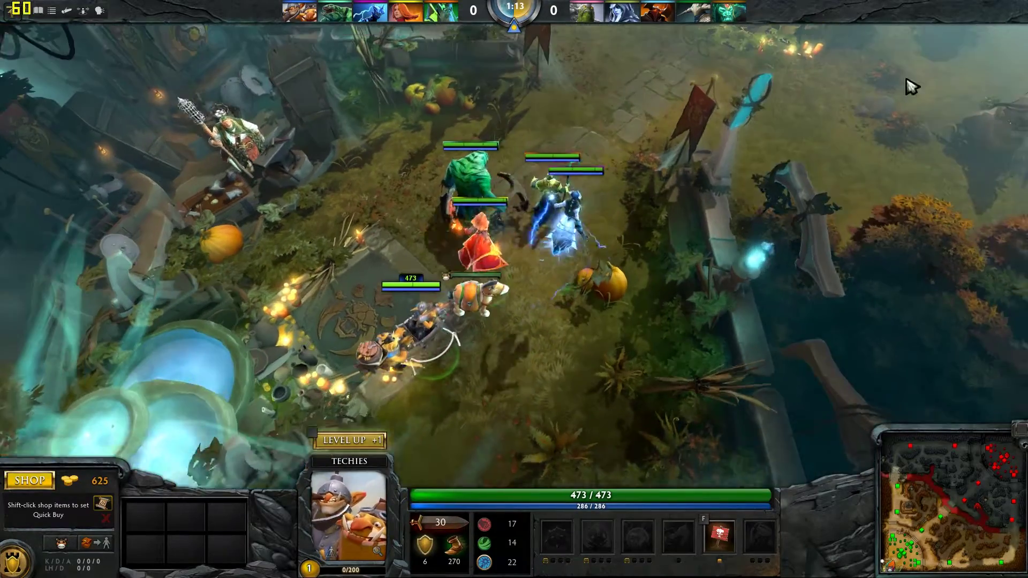
right_click(750, 233)
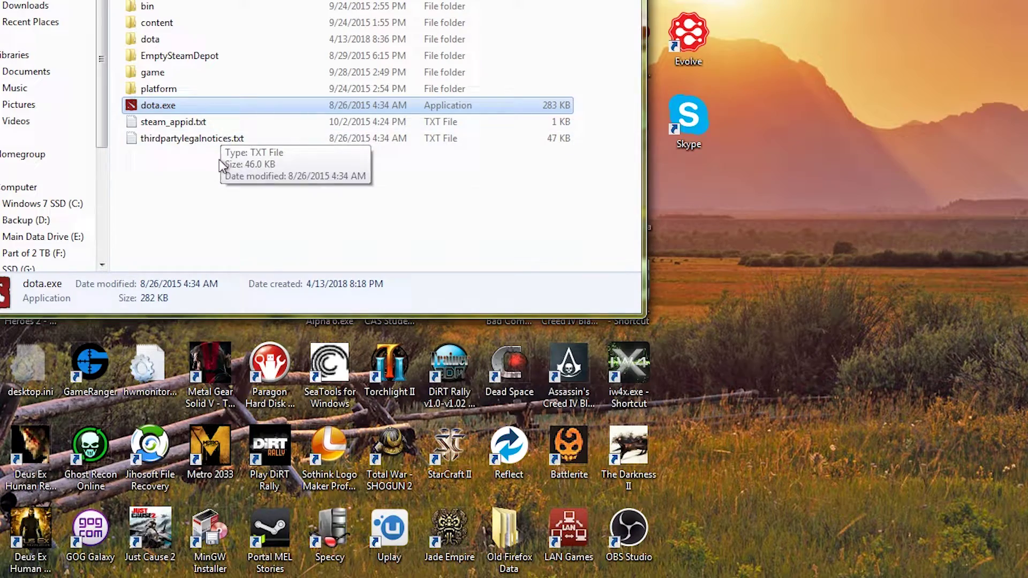
Step: Create a desktop shortcut to the extracted dota.exe and name it Dota 2015
right_click(183, 108)
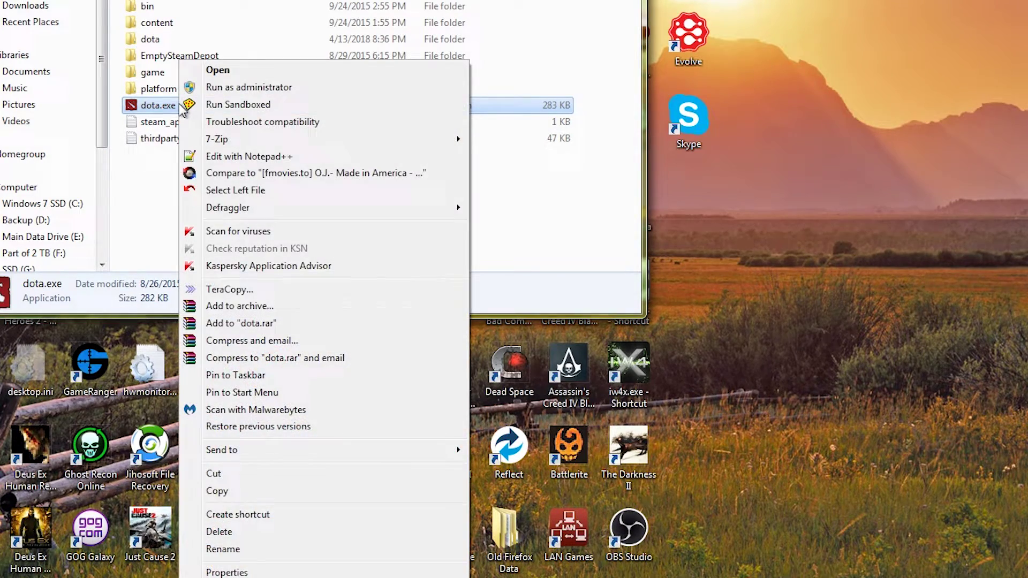
mouse_move(311, 450)
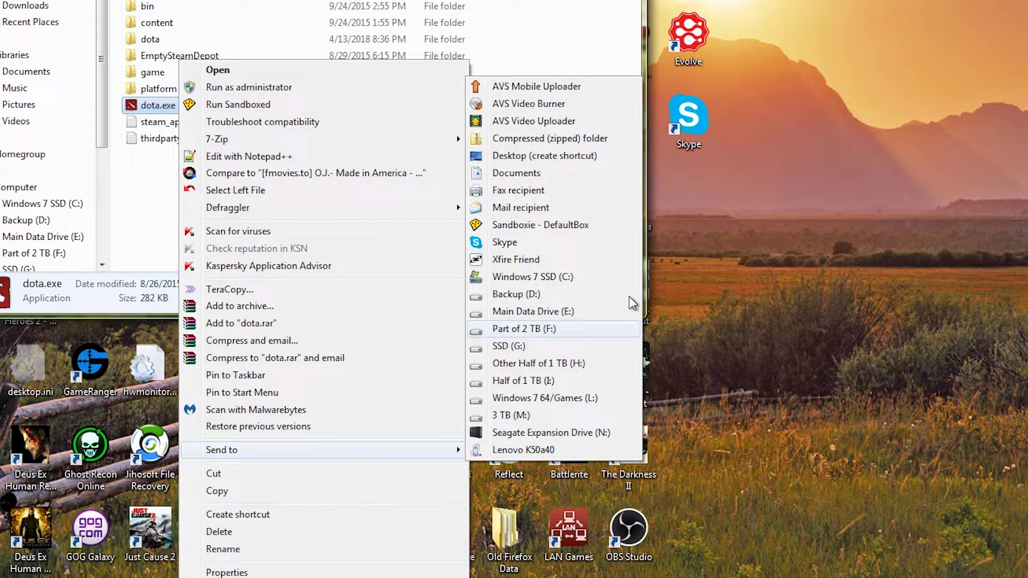
left_click(542, 158)
left_click(683, 239)
left_click(689, 239)
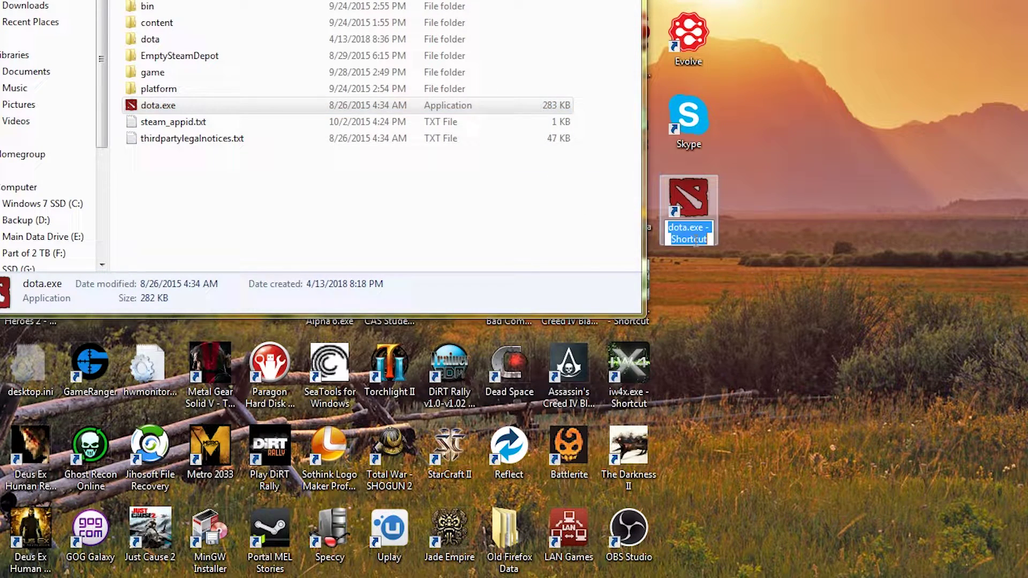
type("Dota 2015")
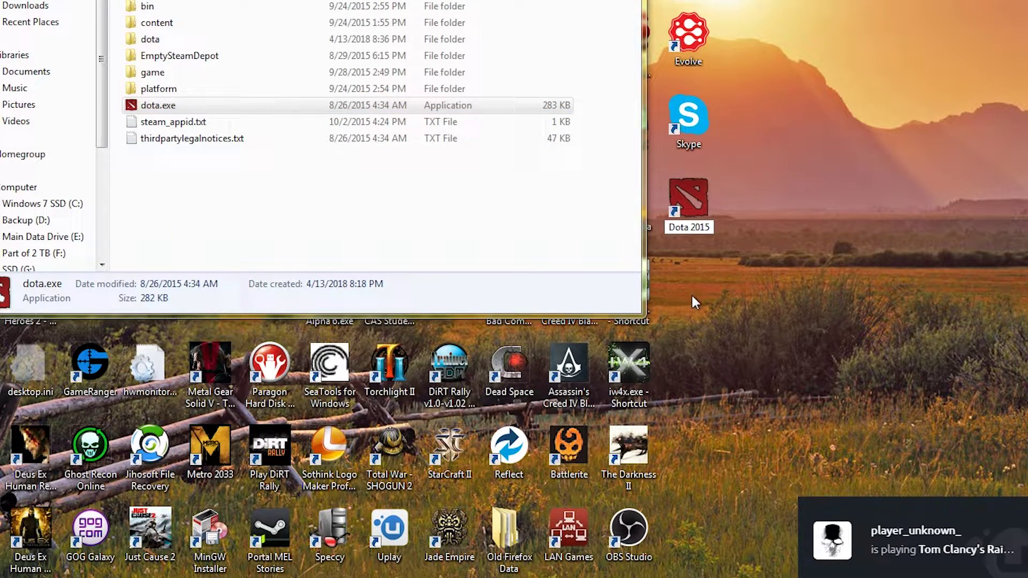
key("Return")
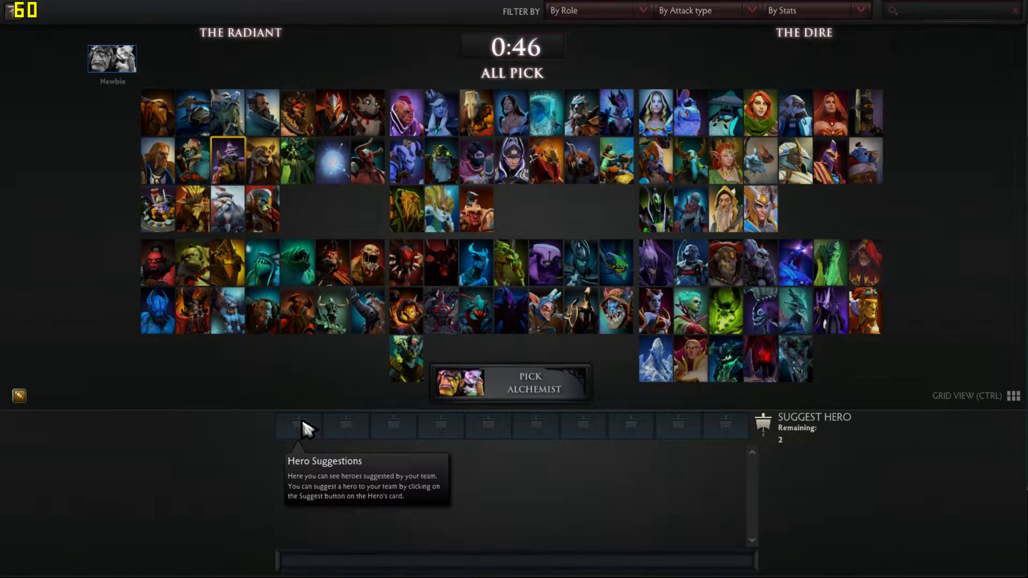
Step: Pick Skeleton King in the running bot match and walk the hero around the Radiant base
left_click(332, 262)
left_click(517, 393)
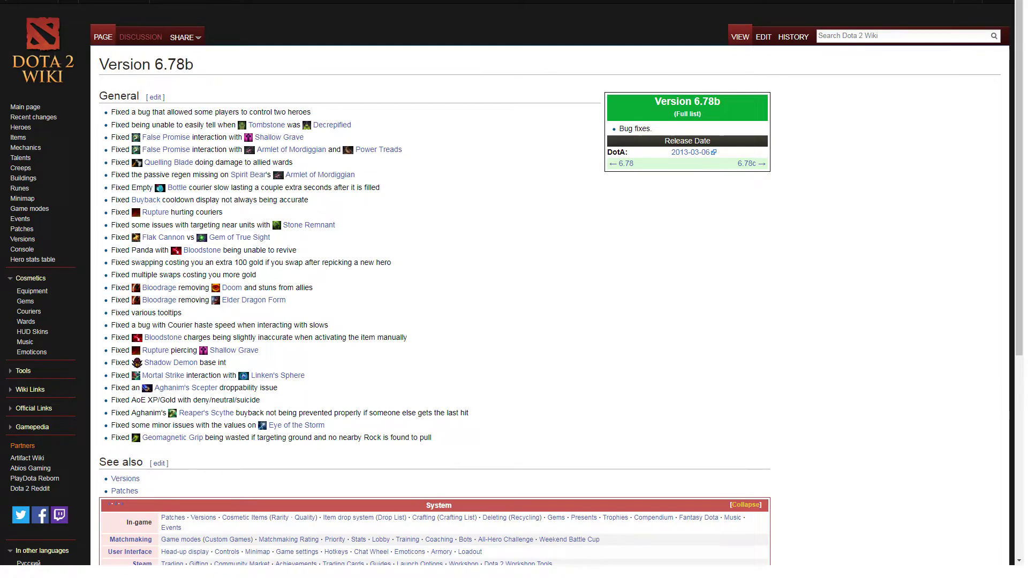
right_click(767, 188)
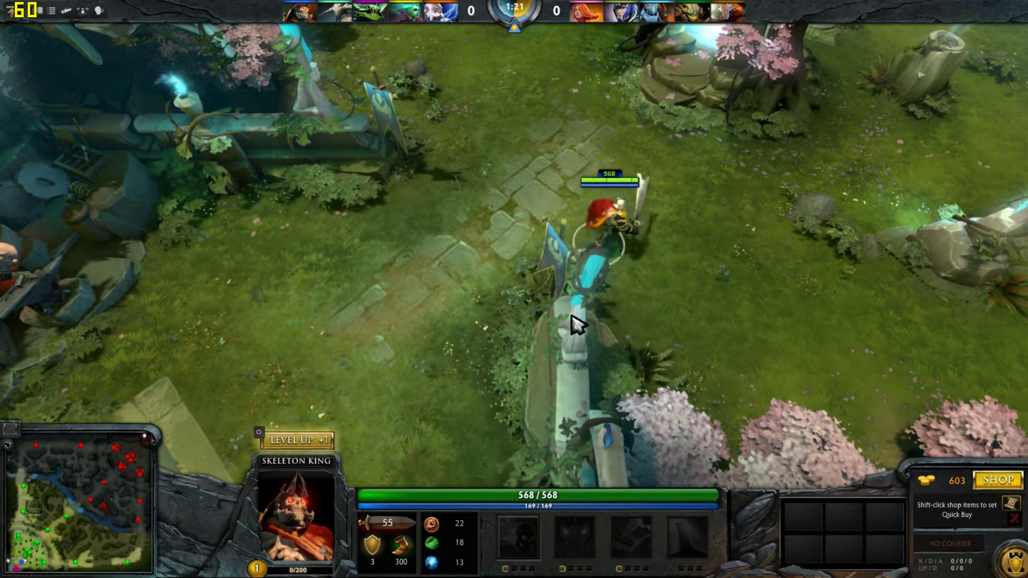
right_click(436, 290)
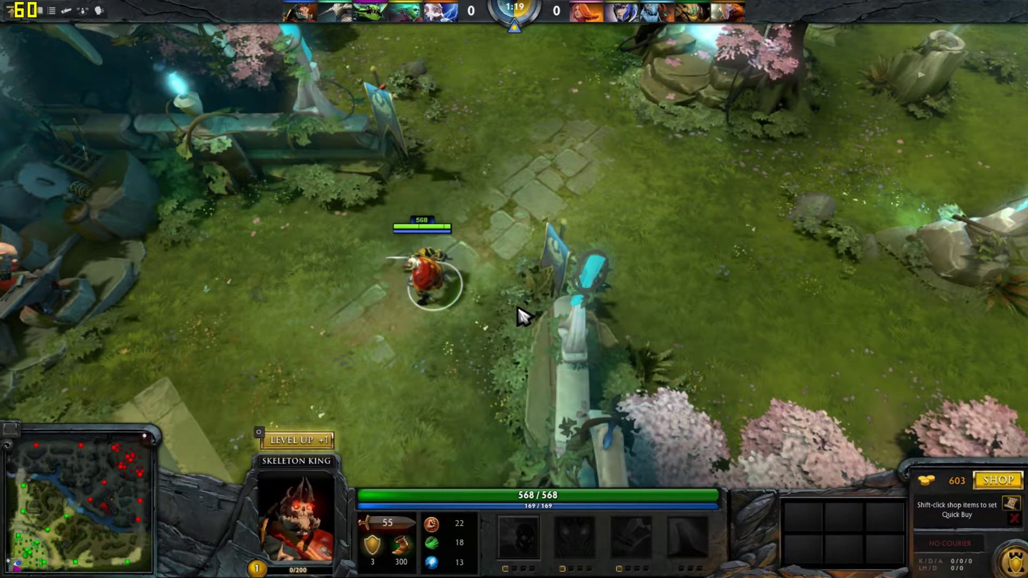
key("backslash")
type("q")
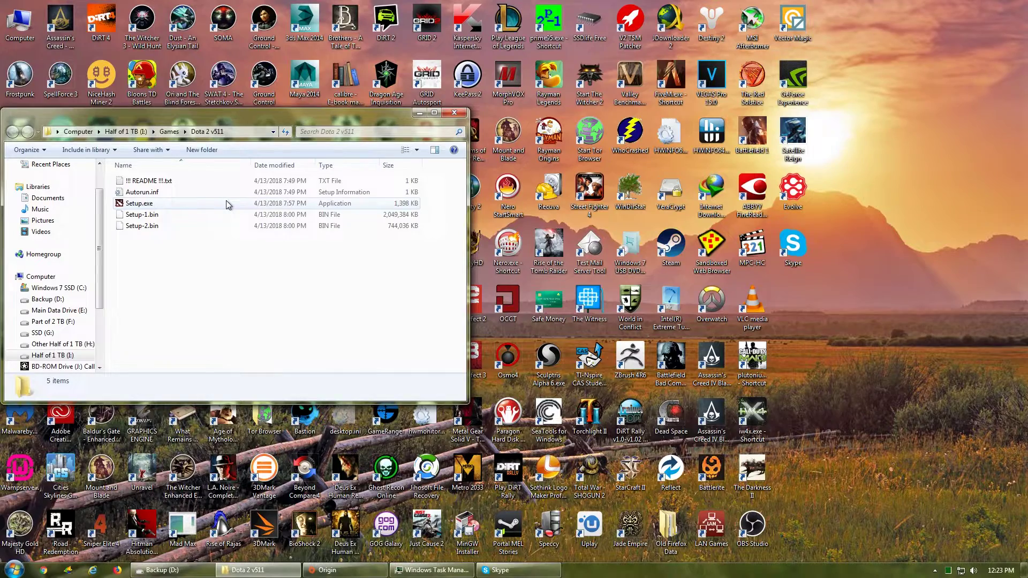
Step: Run Setup.exe from the Dota 2 v511 folder and start the installation wizard in English
double_click(227, 203)
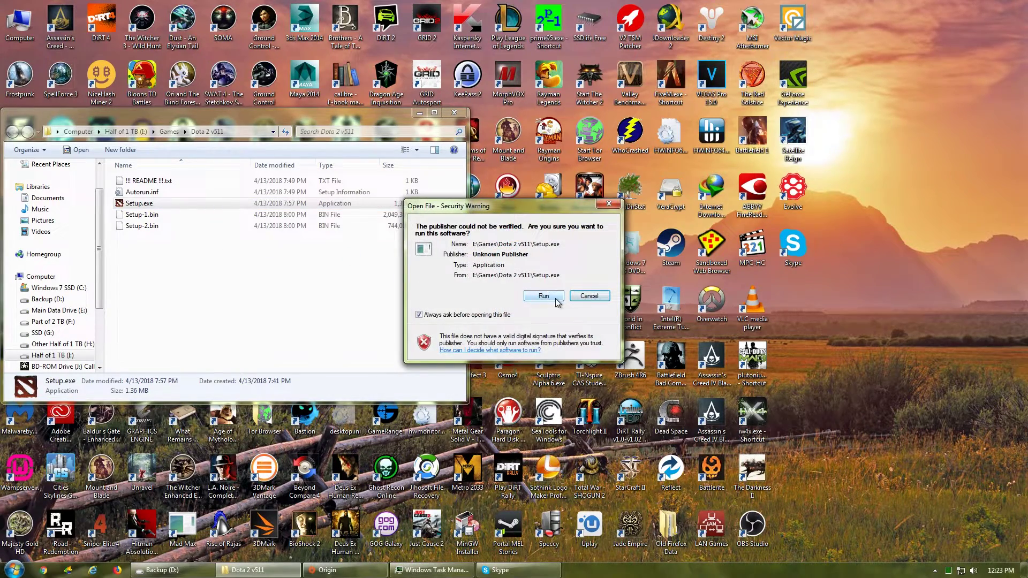
left_click(556, 300)
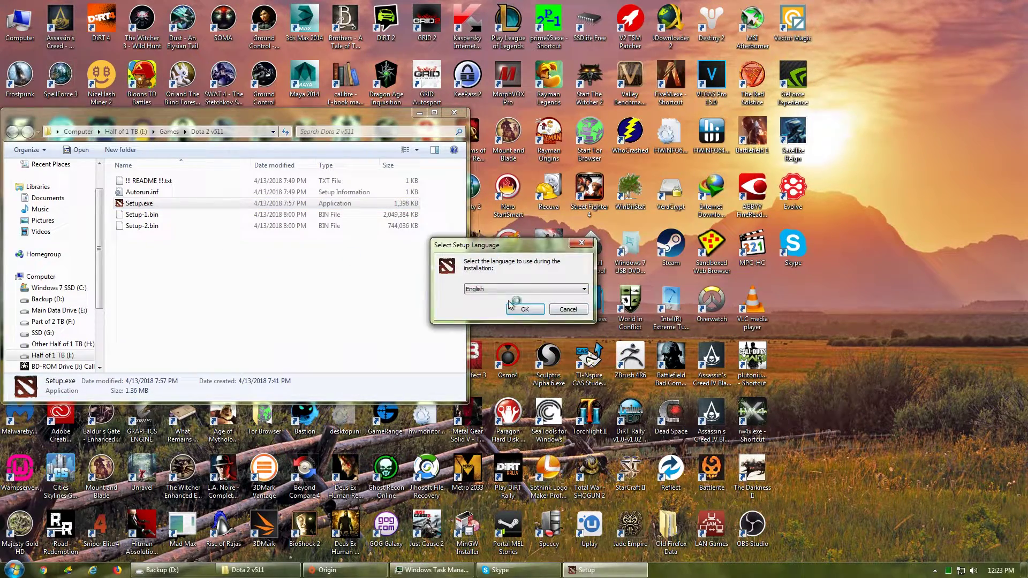
left_click(511, 306)
left_click(574, 368)
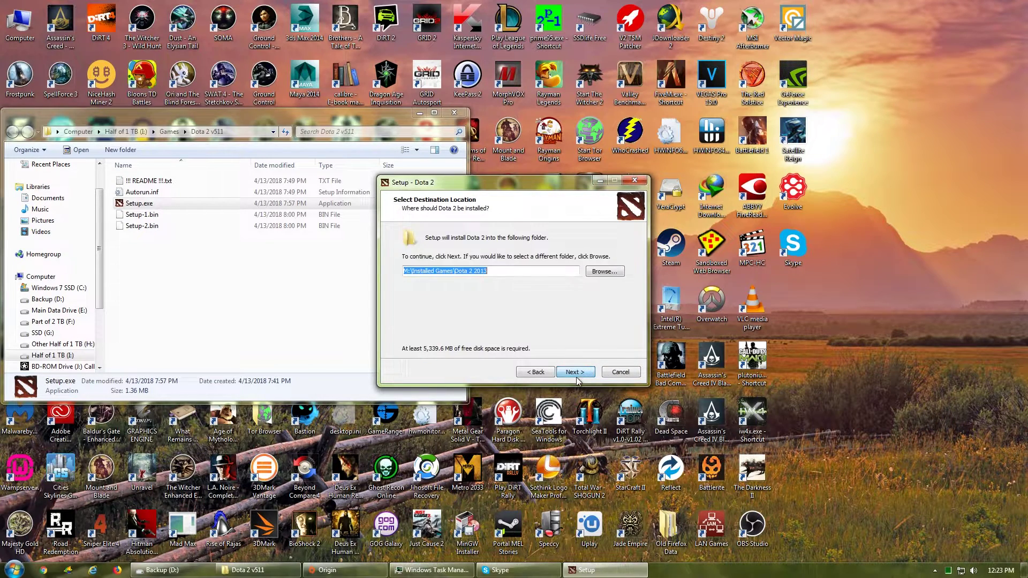
Step: Install the game into D:\Dota 2013 and finish the setup wizard
left_click_drag(464, 271, 258, 213)
type("D:\\Dota")
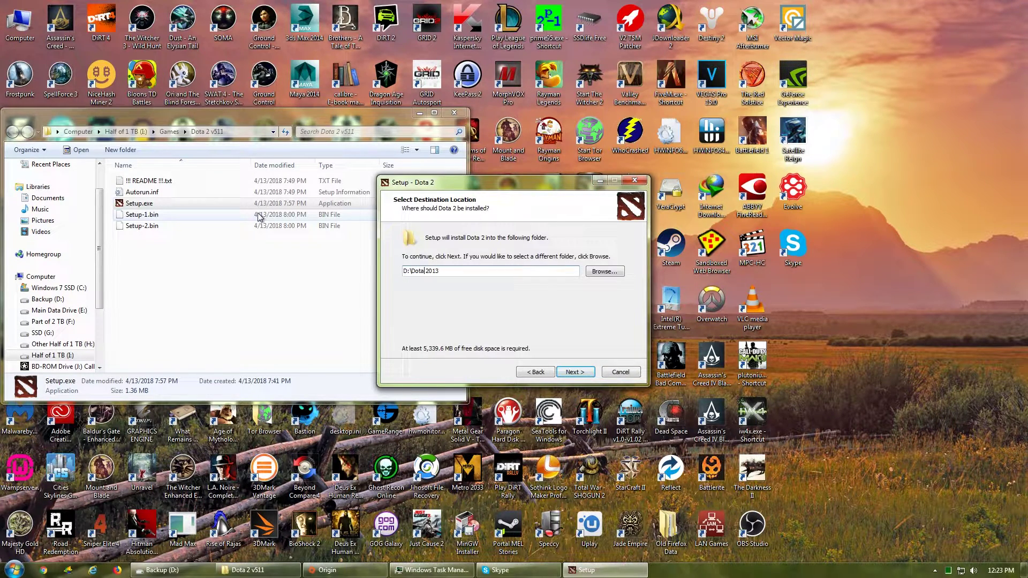
left_click(575, 372)
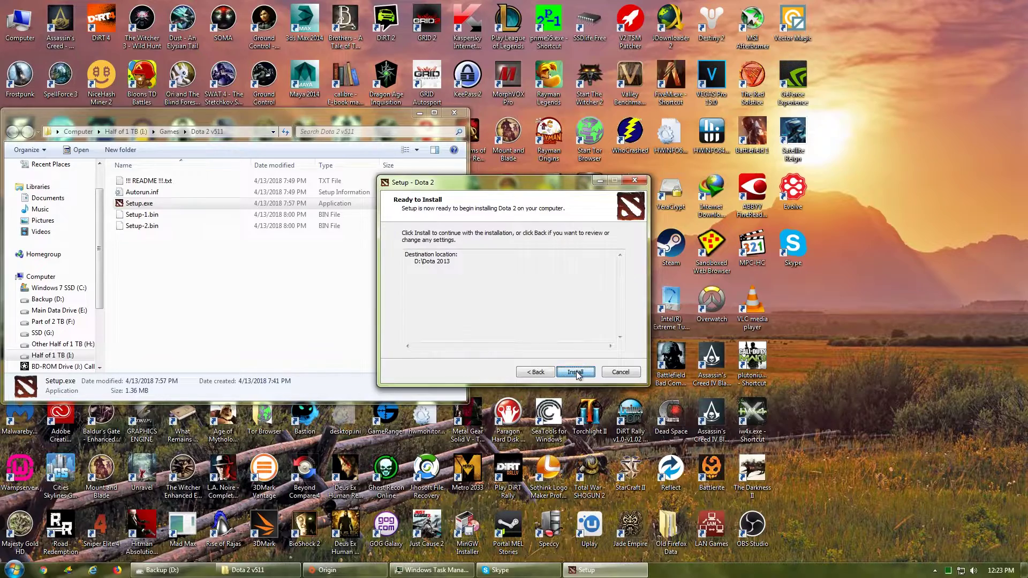
left_click(575, 373)
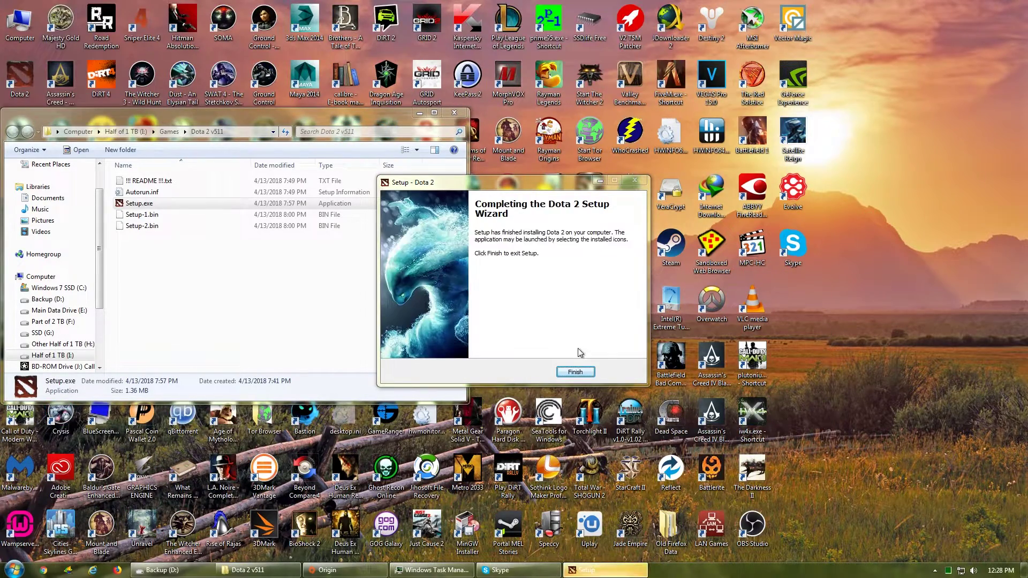
left_click(580, 375)
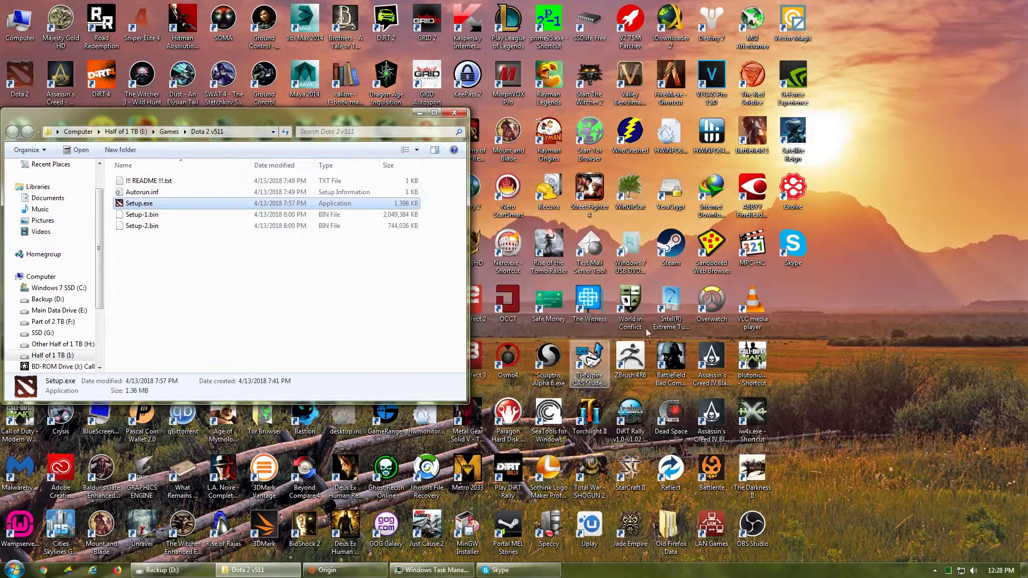
Step: Go to the file location of the new Dota 2 desktop shortcut and open its dota folder
right_click(20, 89)
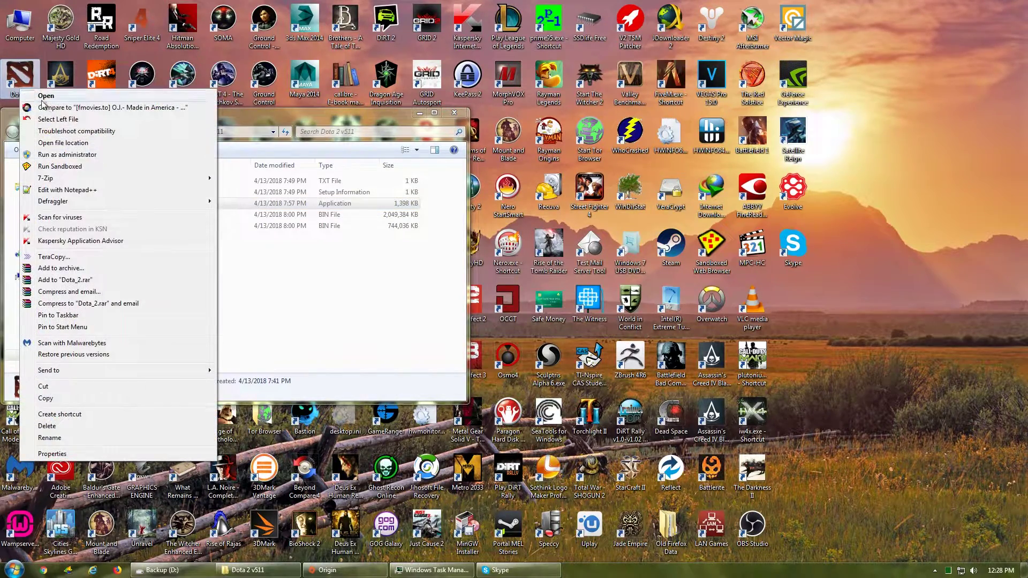
left_click(81, 143)
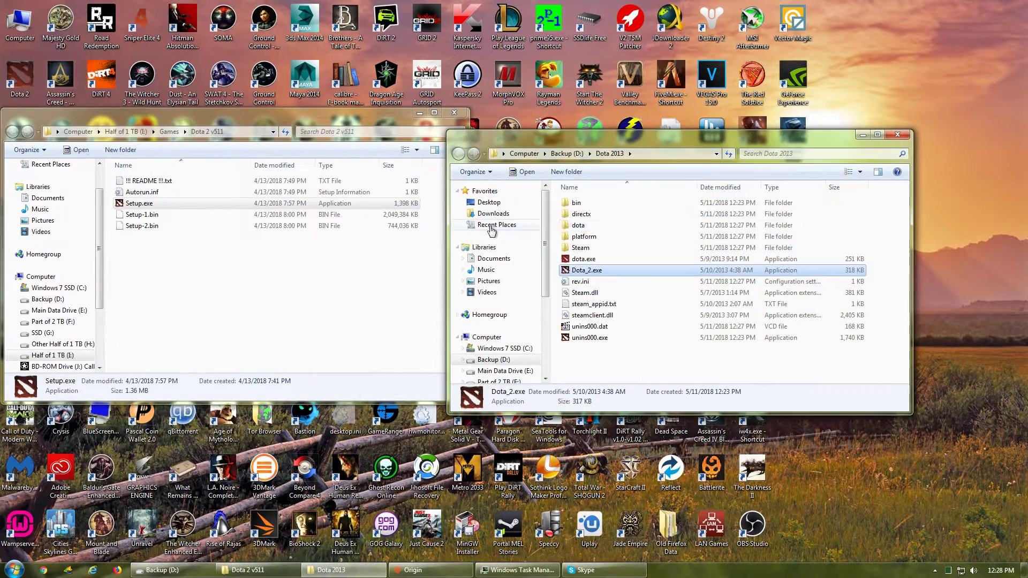
double_click(608, 232)
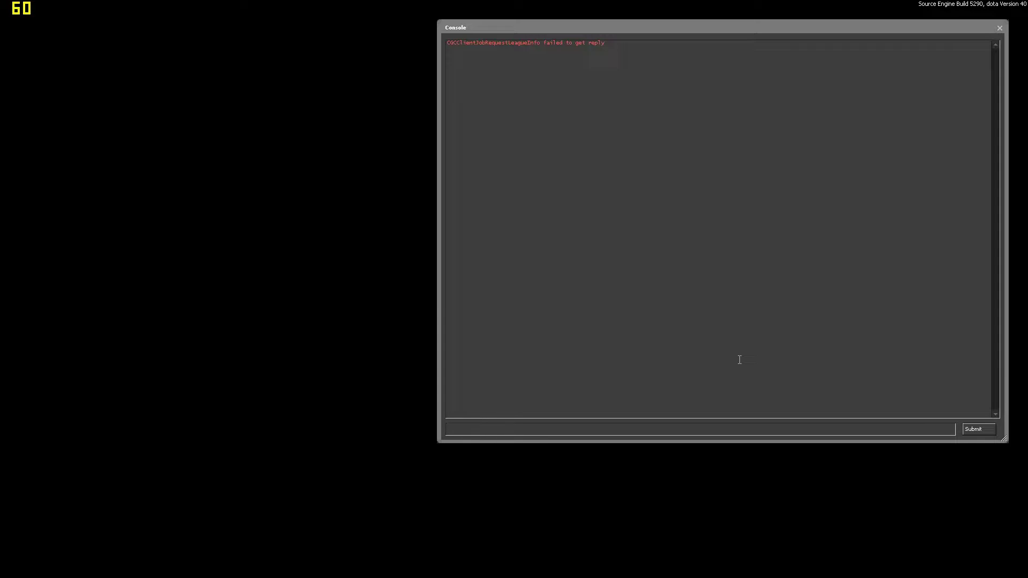
Step: Start a bot match with the console command sv_cheats 1;sv_lan 1;dota_start_ai_game 1;dota_bot_set_difficulty 3;map dota.bsp and show the heroes in grid view
type("sv_cheats 1;sv_lan 1;dota_start_ai_game 1;dota_bot_set_difficulty 3;map")
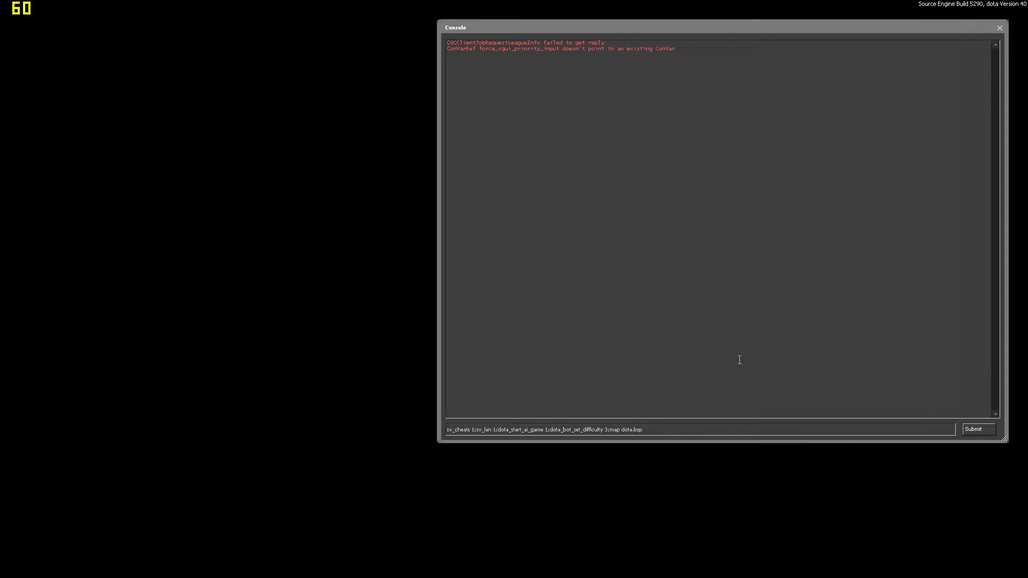
key("Return")
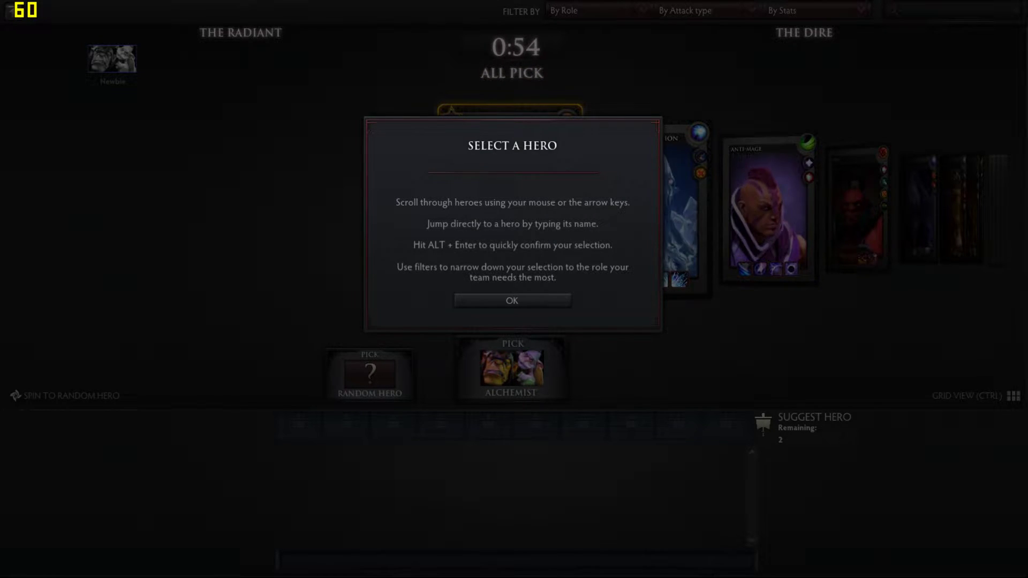
left_click(540, 299)
left_click(1012, 397)
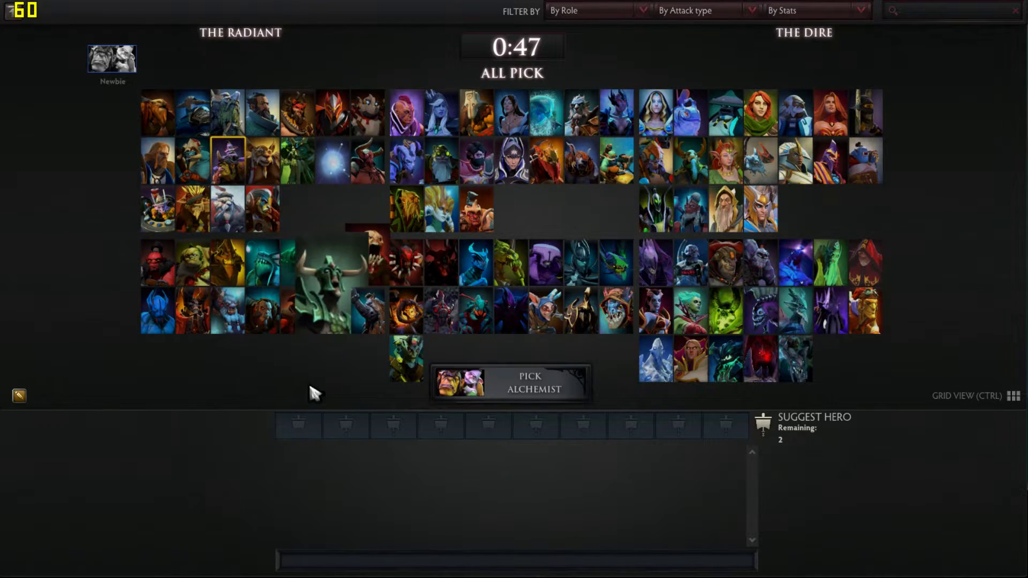
mouse_move(304, 423)
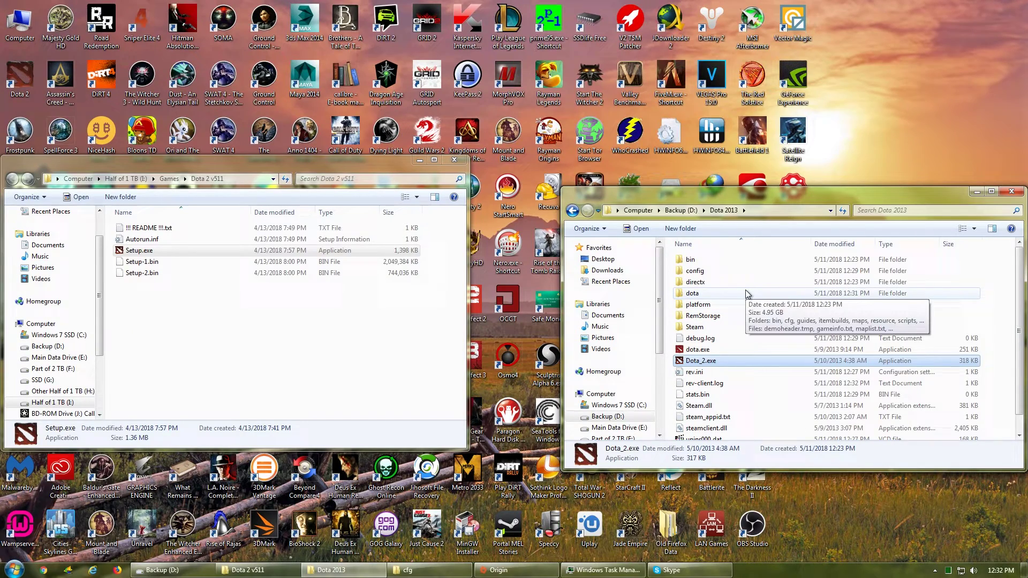
Step: Open video.txt from the dota\cfg folder inside Dota 2013
double_click(748, 294)
double_click(730, 270)
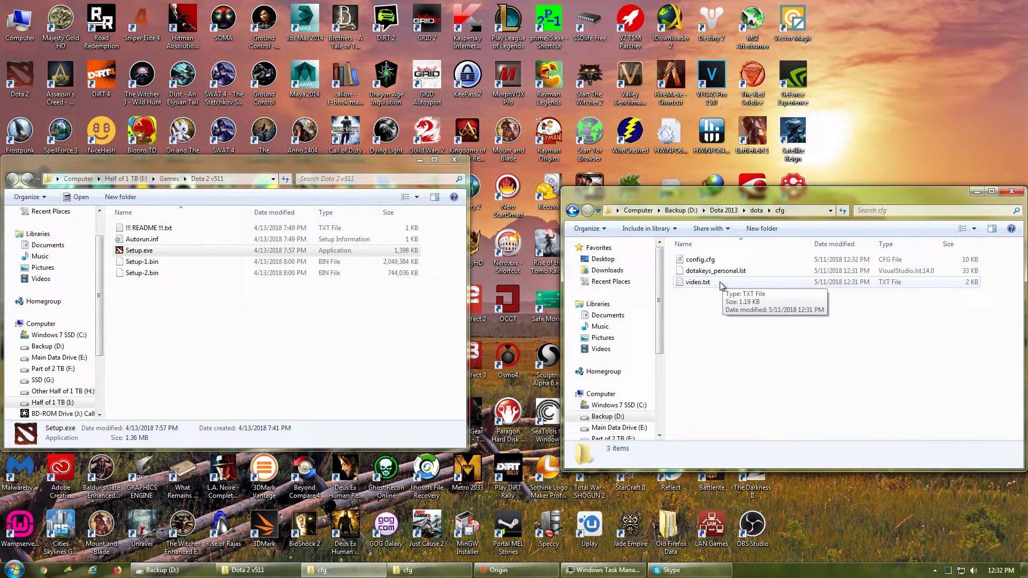
double_click(698, 282)
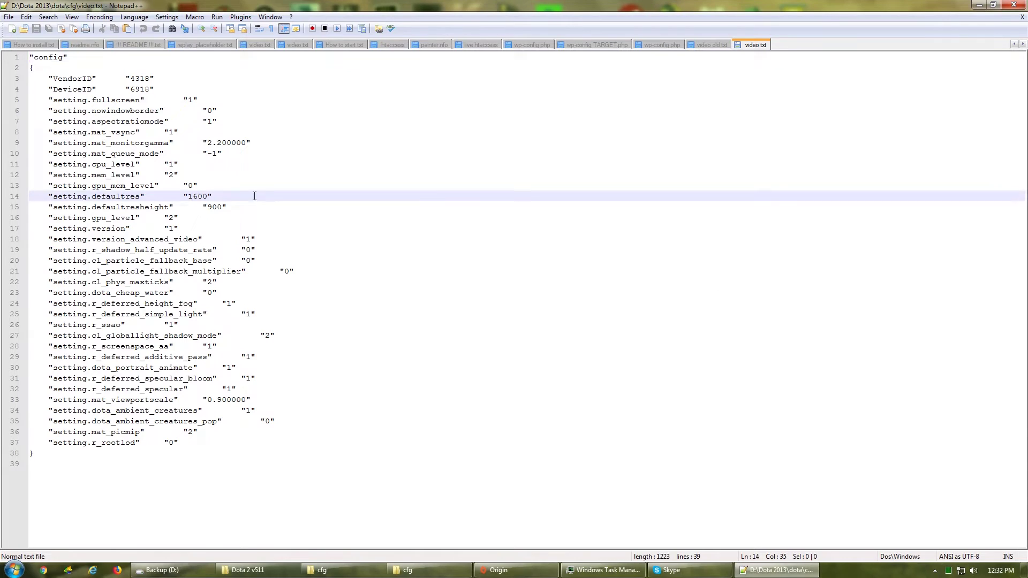
Step: Set setting.defaultres to 1920 and setting.defaultresheight to 1080 in video.txt, and save the file
key("Delete")
type("92")
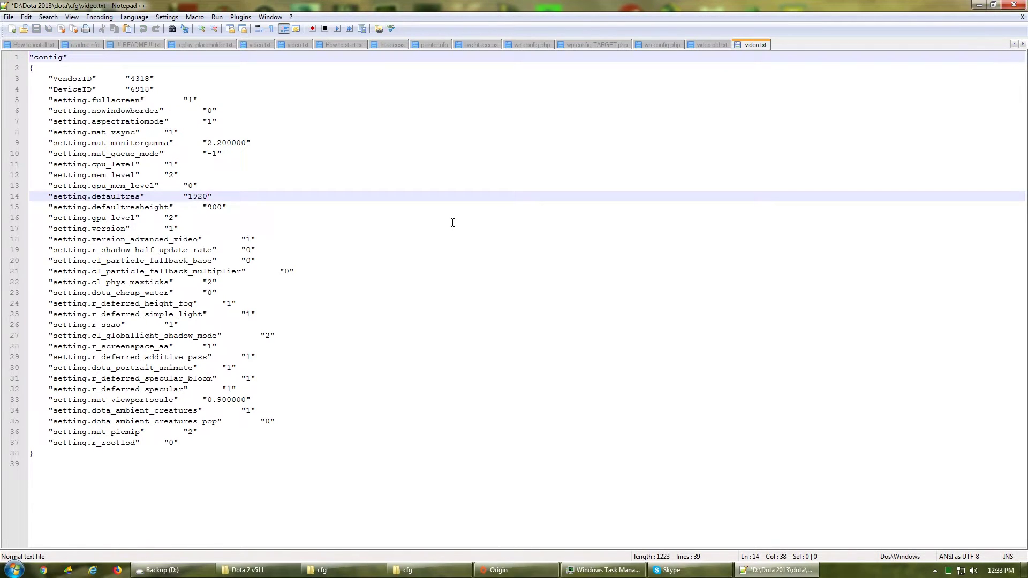
key("Down")
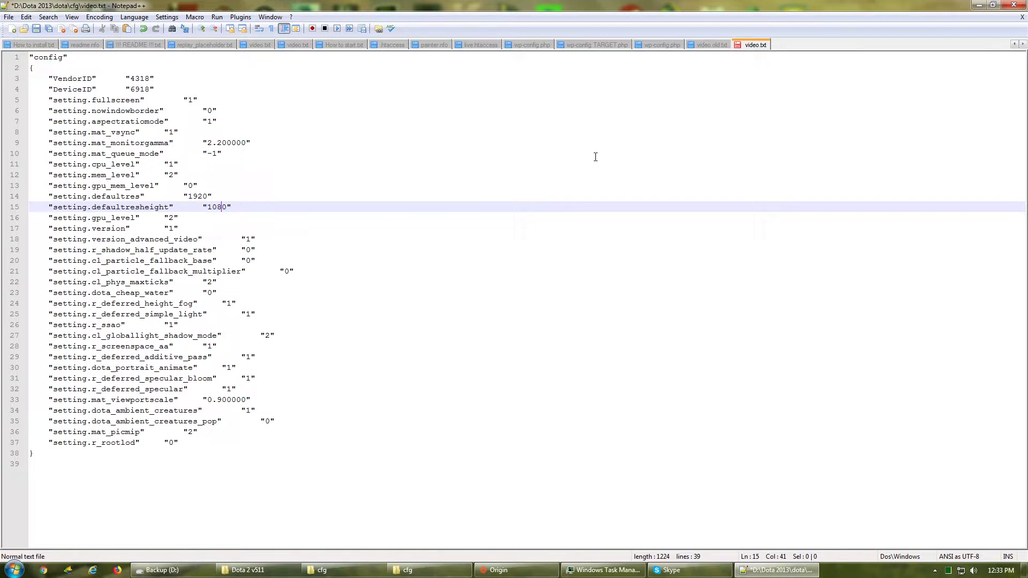
left_click(530, 221)
key("ctrl+s")
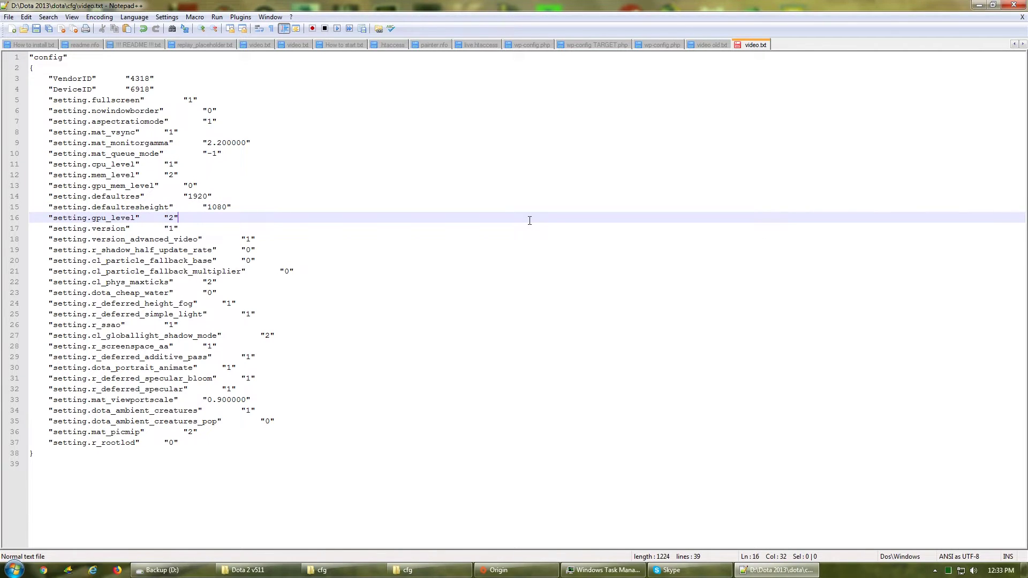
Step: Highlight the VendorID and DeviceID lines in video.txt, clear the selection and minimize the editor
left_click_drag(158, 90, 59, 78)
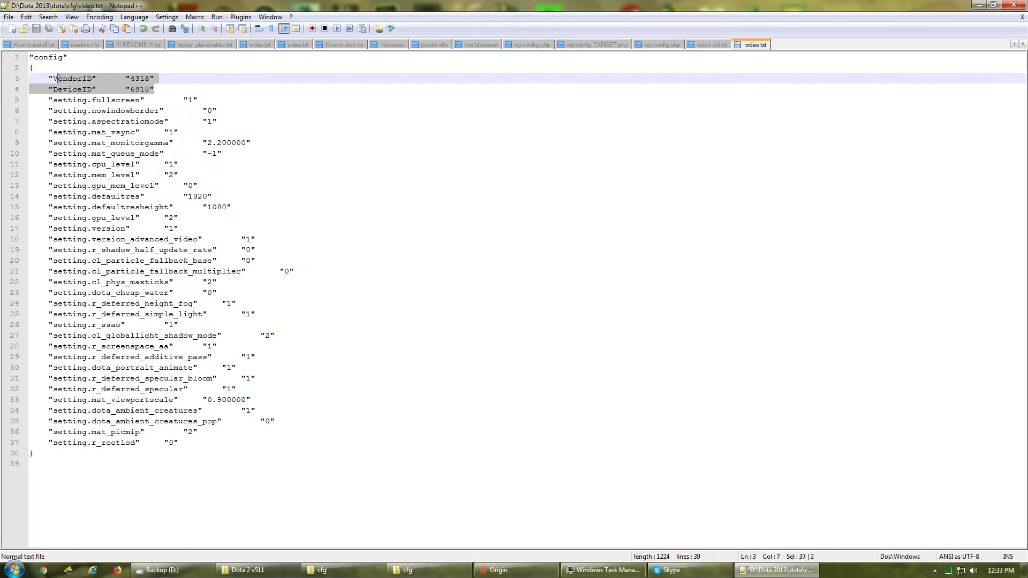
left_click(293, 145)
left_click(334, 231)
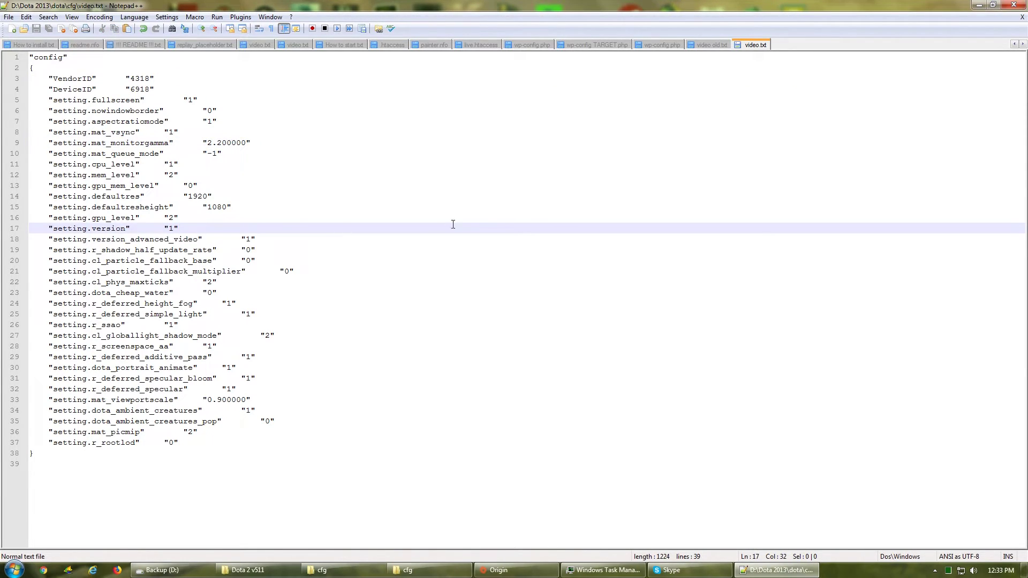
left_click(975, 4)
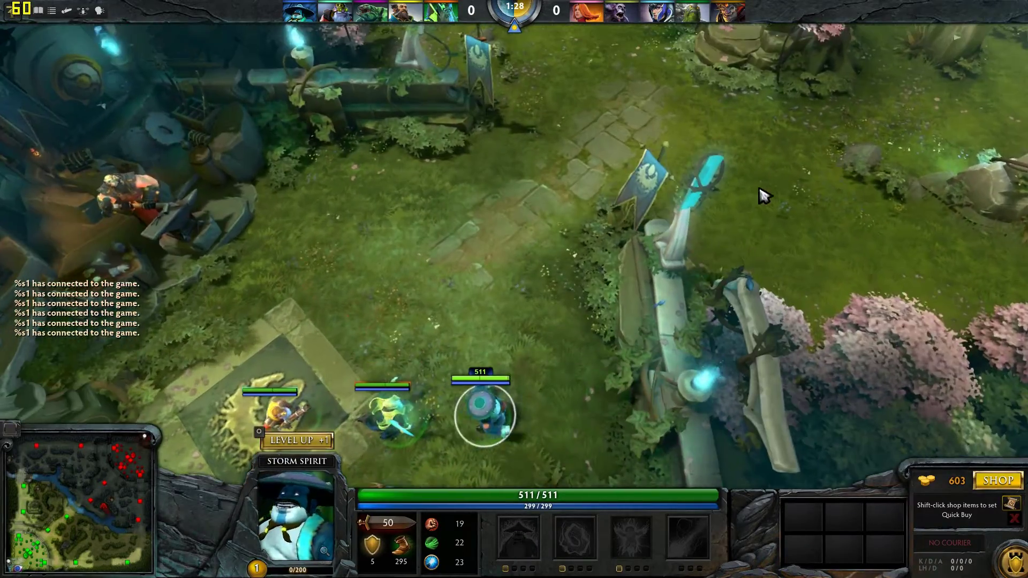
Step: Walk Storm Spirit towards the banner by the stone wall, learn his first ability and cast it
right_click(714, 222)
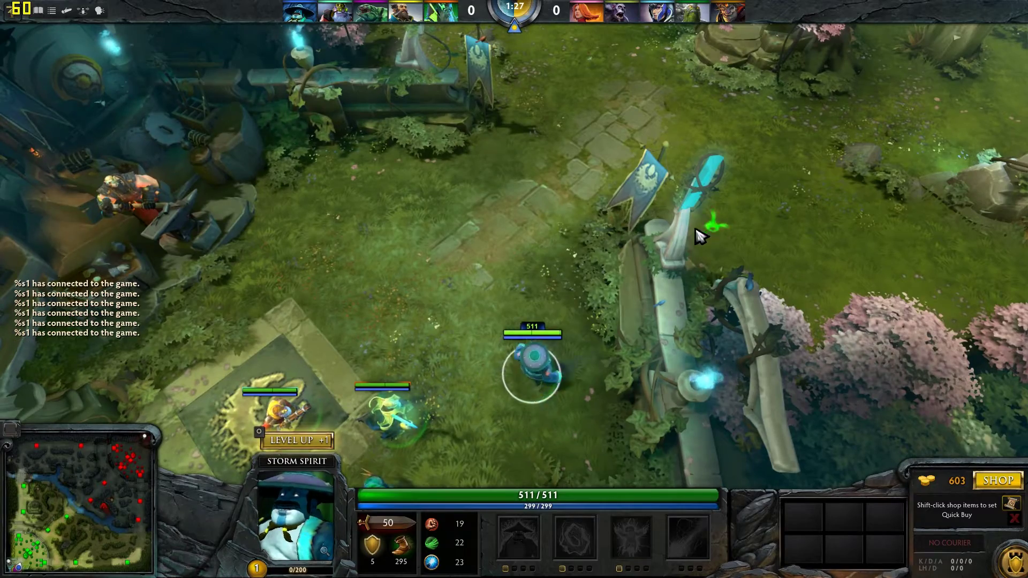
right_click(581, 291)
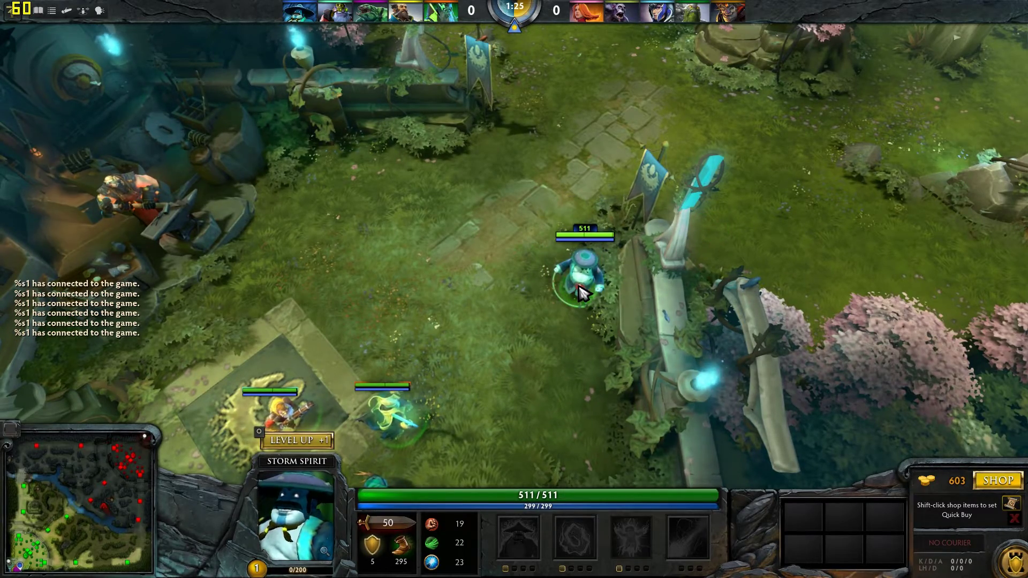
key("ctrl+q")
key("q")
Step: Center the camera on Storm Spirit and move him past the banner and back
right_click(632, 223)
right_click(700, 189)
key("F1")
key("F1")
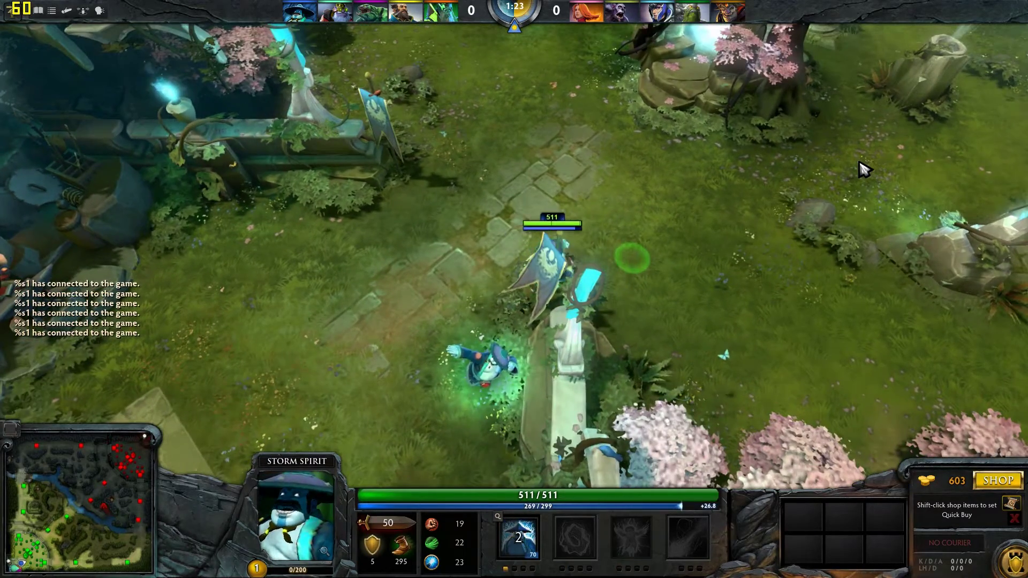
right_click(913, 141)
right_click(546, 265)
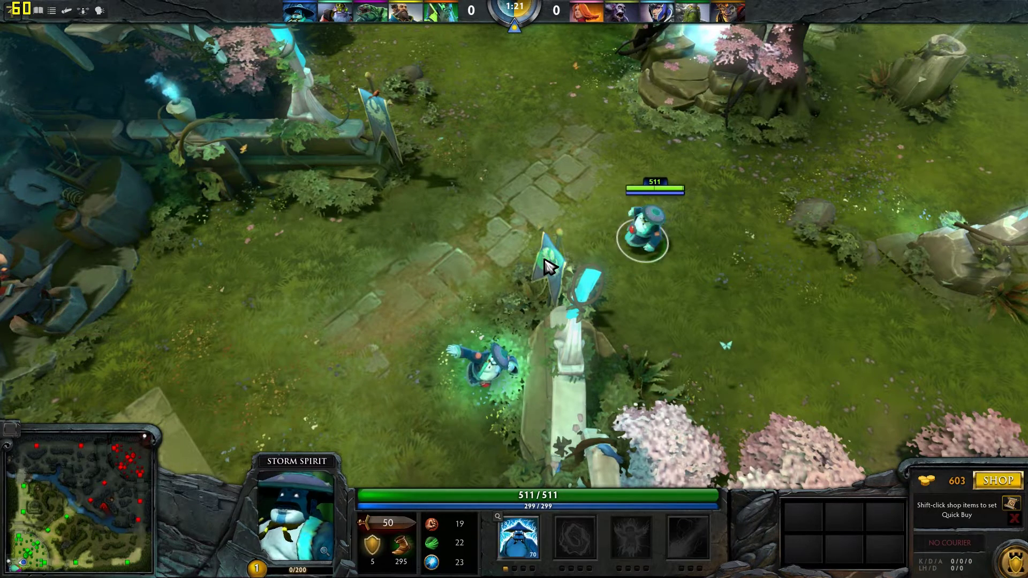
Step: Send the cheat command -allvision in the allies chat
key("Return")
type("-allvision")
key("Return")
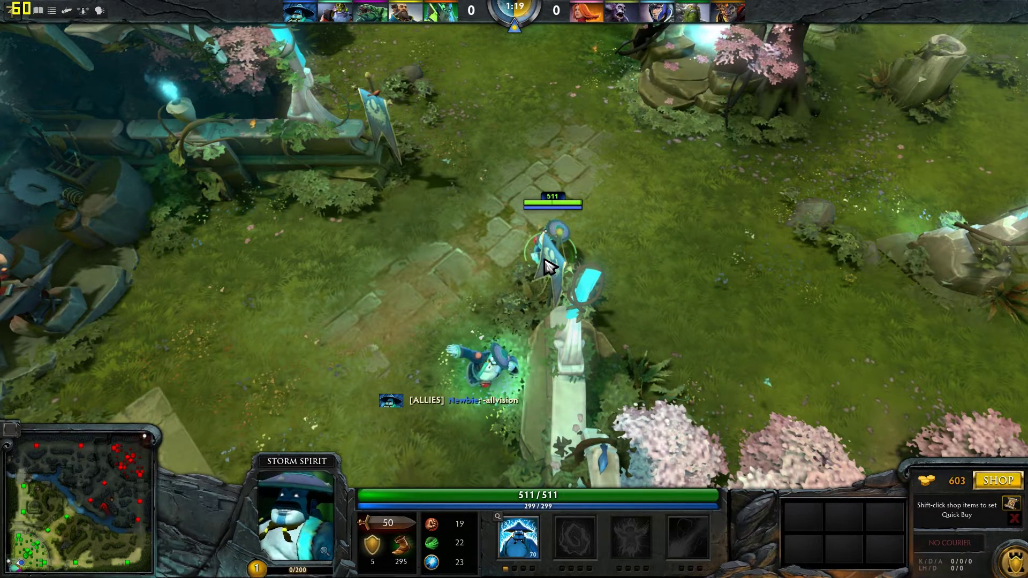
key("backslash")
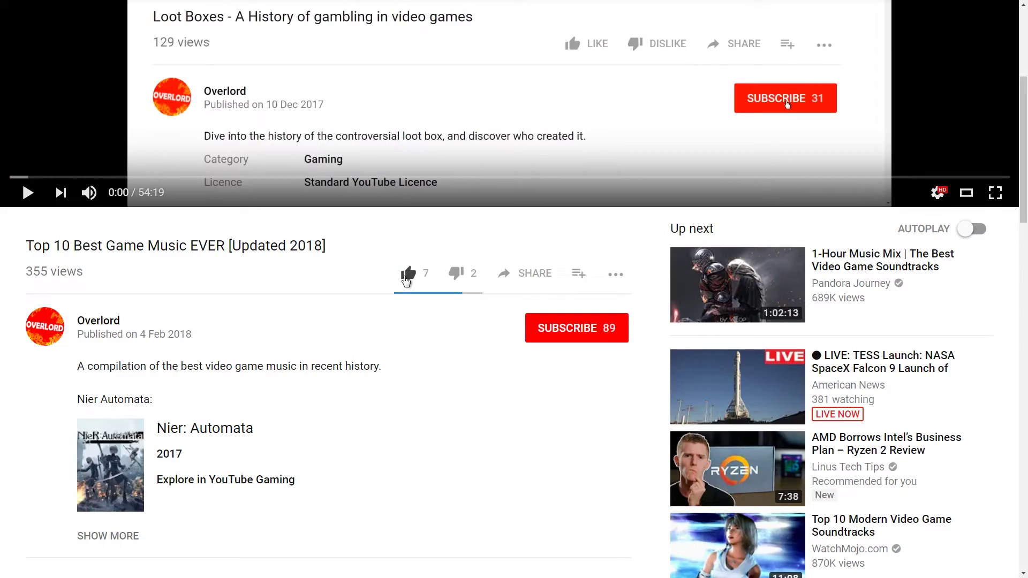
Step: Switch to YouTube, like the video Top 10 Best Game Music EVER [Updated 2018] and subscribe to the Overlord channel
left_click(407, 280)
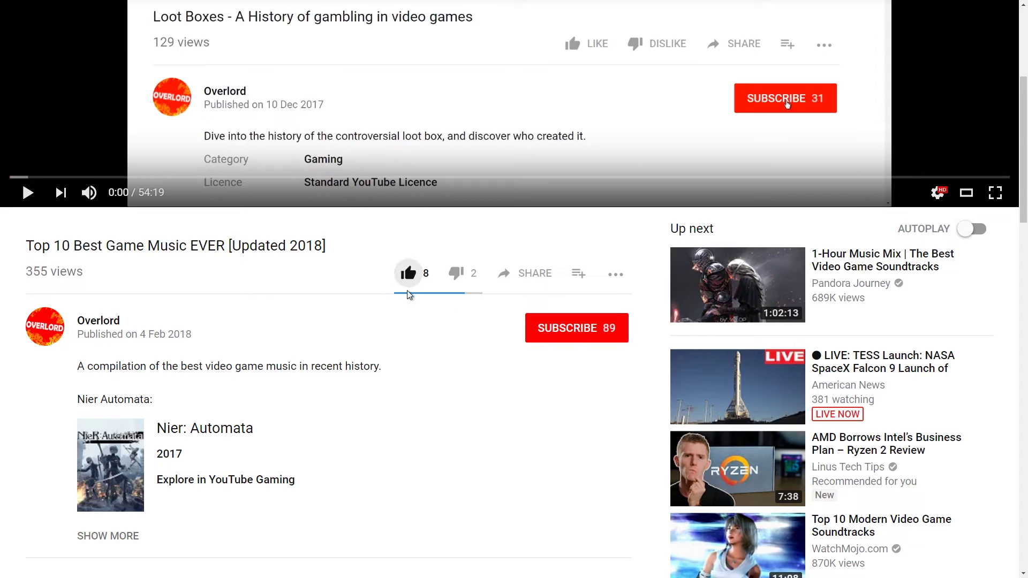
left_click(546, 329)
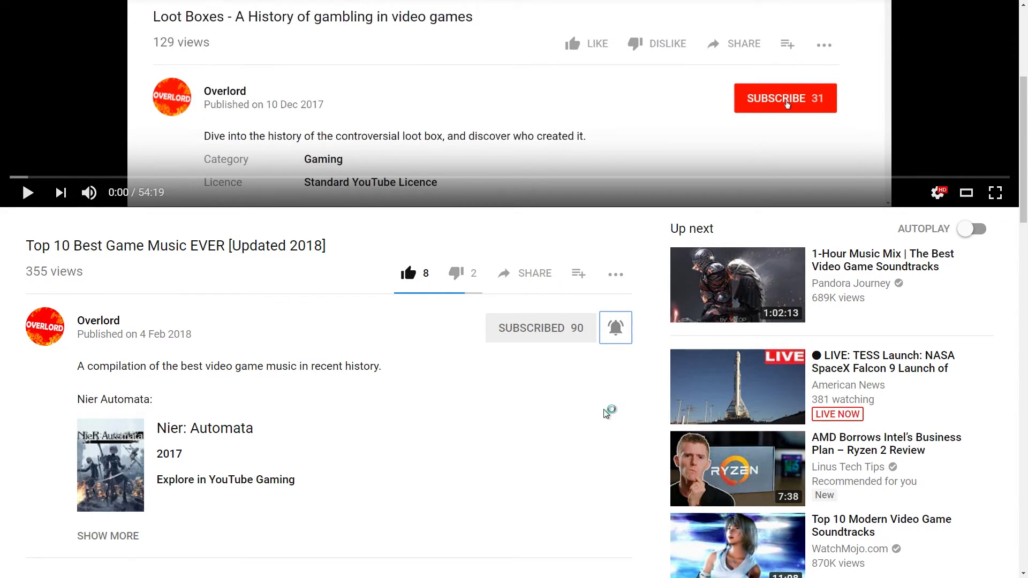